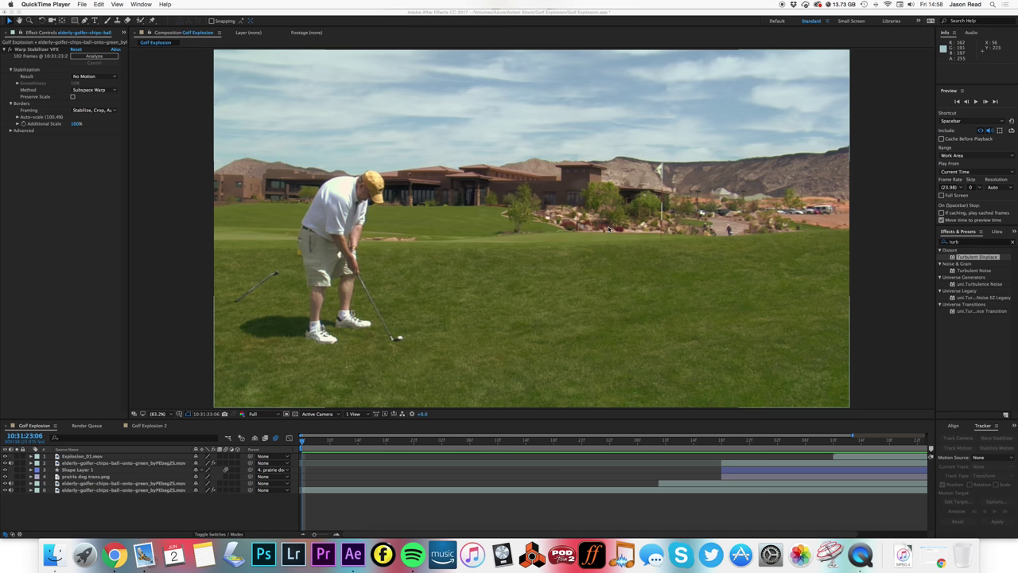
# Preview the Golf Explosion composition, rewind to its start, and switch to Golf Explosion 2
pyautogui.click(669, 504)
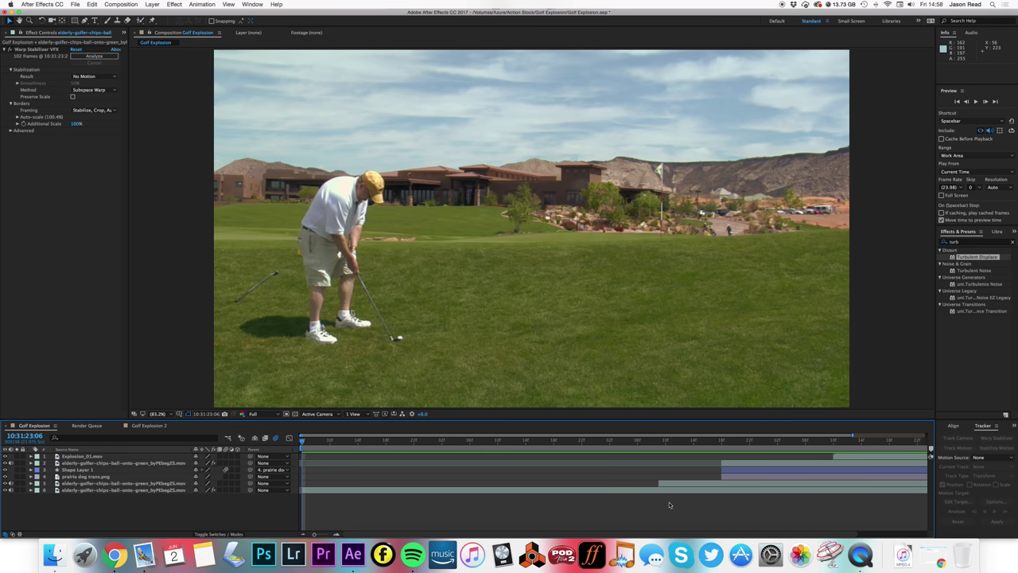
pyautogui.press('space')
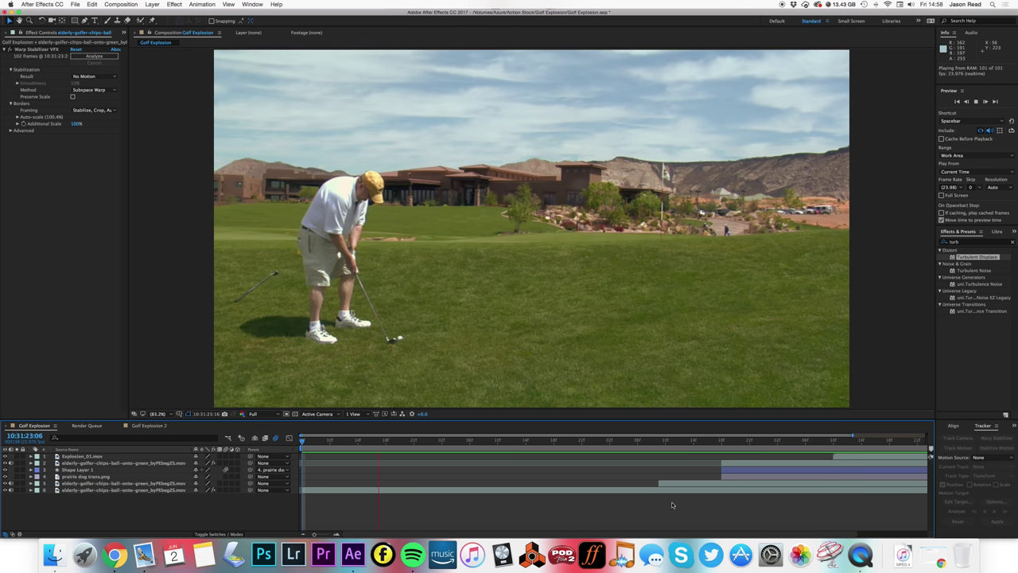
pyautogui.click(677, 442)
pyautogui.moveTo(677, 442); pyautogui.dragTo(303, 442)
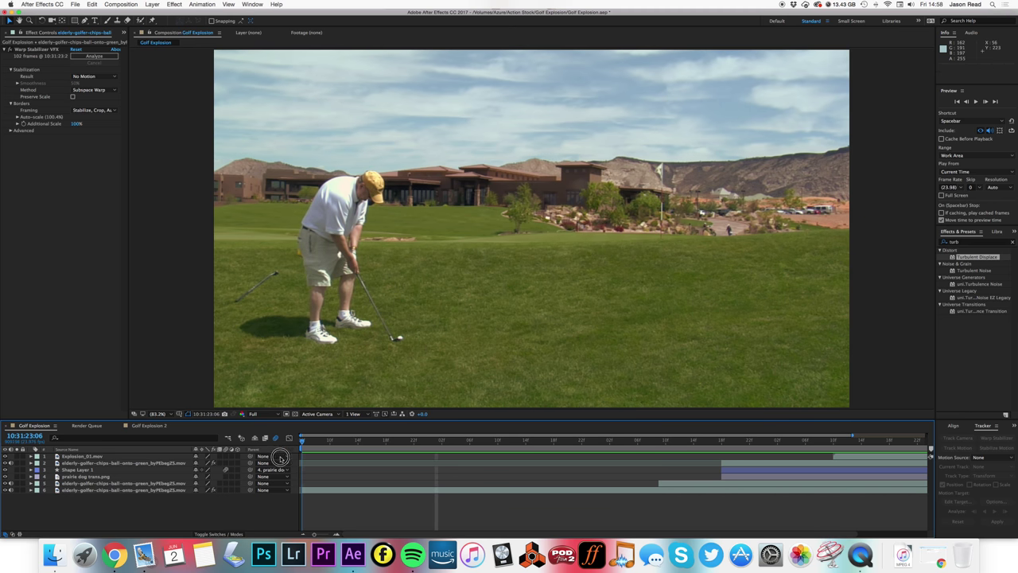
pyautogui.click(154, 426)
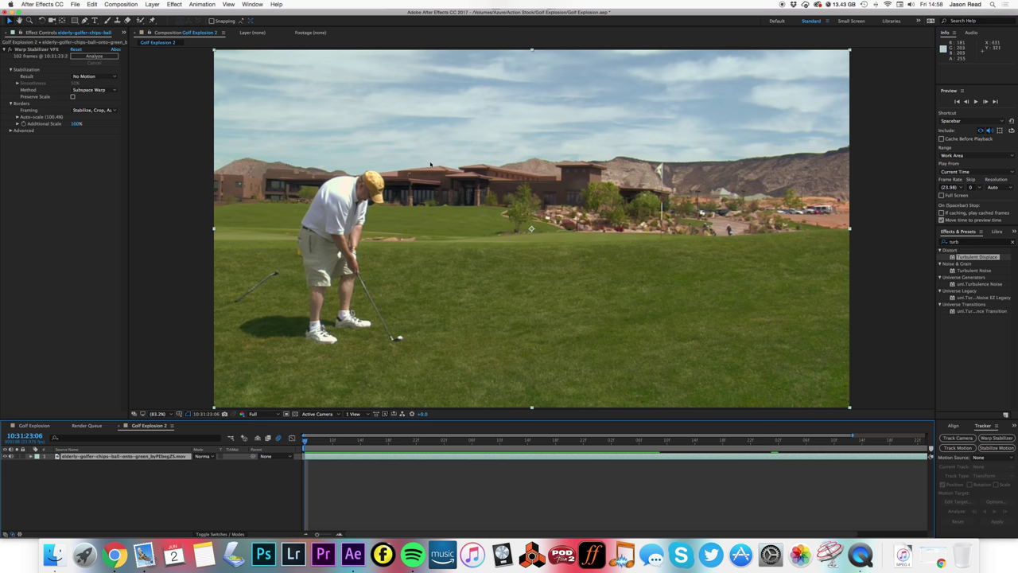
# Preview the Explosion_01.mov footage and the prairie dog trans.png image from the Project panel
pyautogui.click(6, 33)
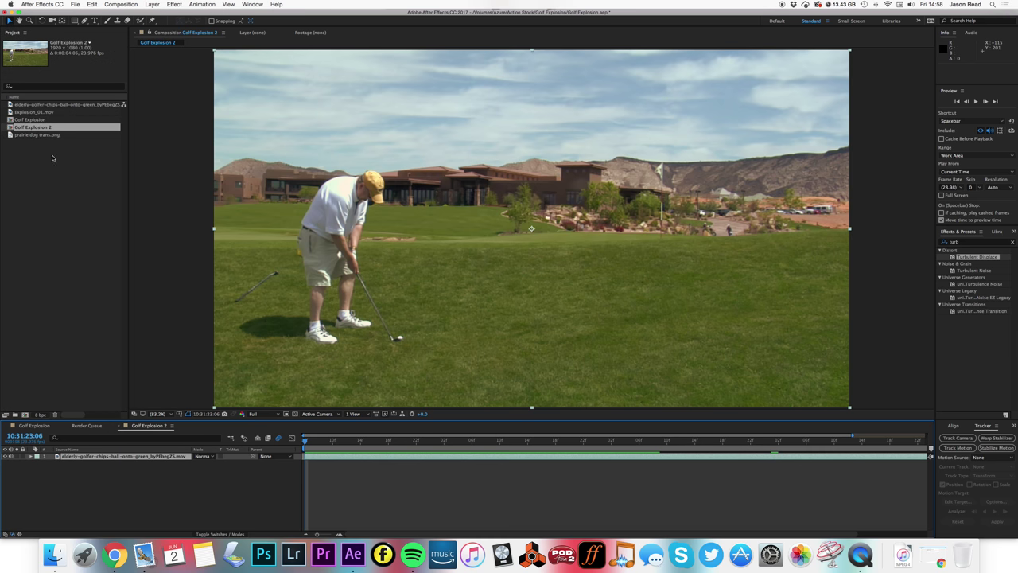
pyautogui.click(40, 112)
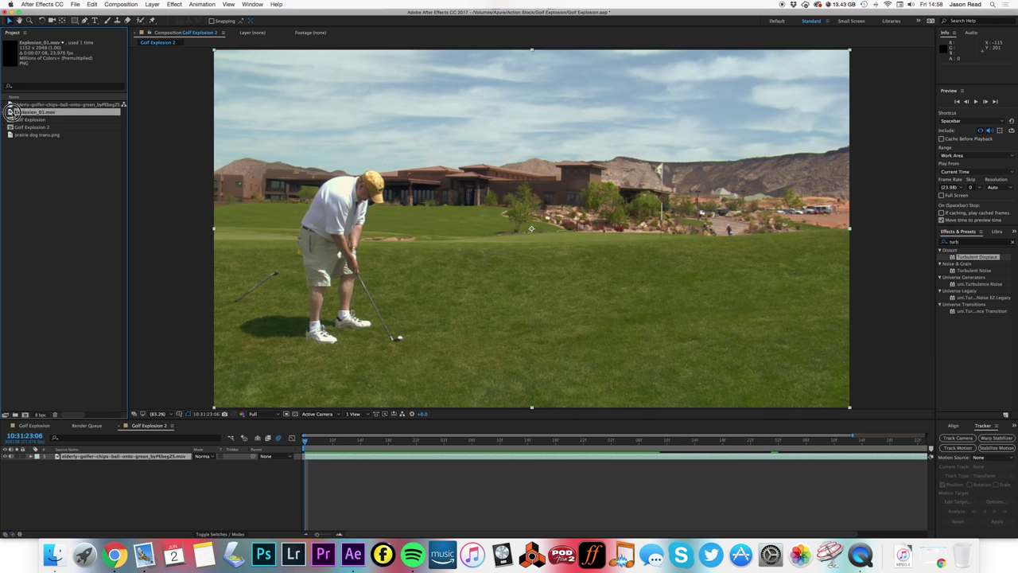
pyautogui.doubleClick(12, 113)
pyautogui.press('space')
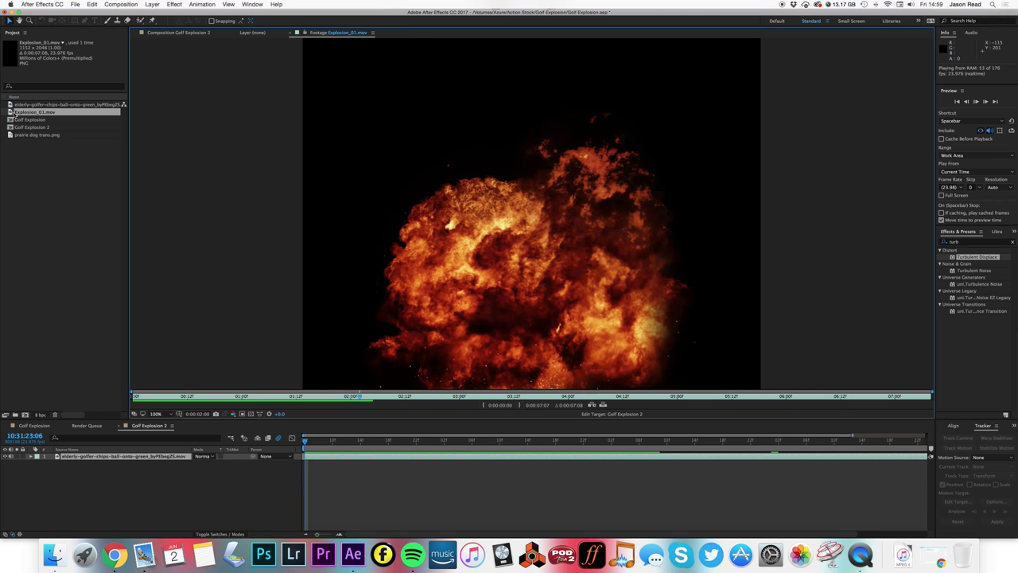
pyautogui.press('space')
pyautogui.doubleClick(33, 136)
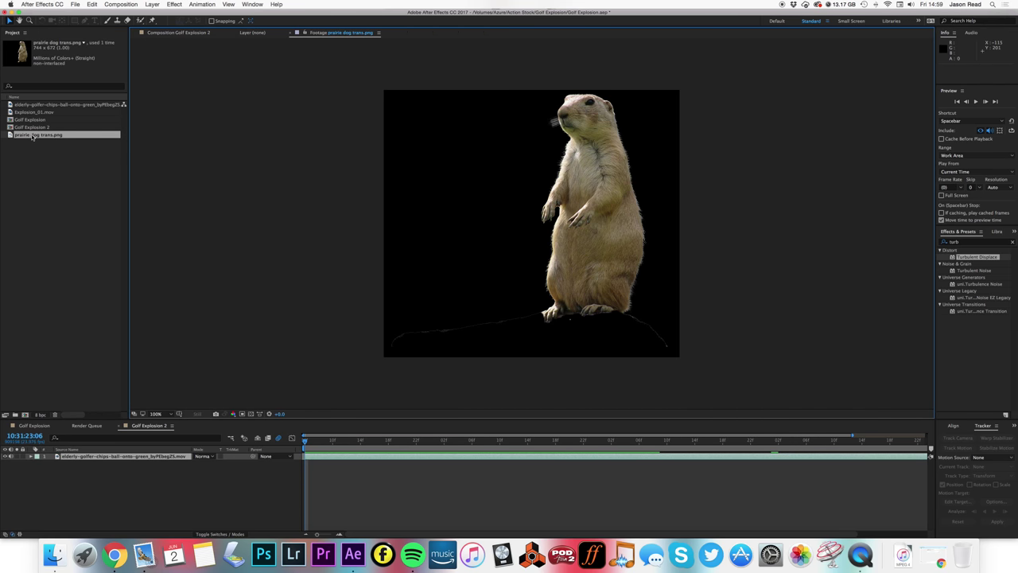
# Return to Golf Explosion 2, scrub through the golfer's swing, and select the golfer layer
pyautogui.click(191, 33)
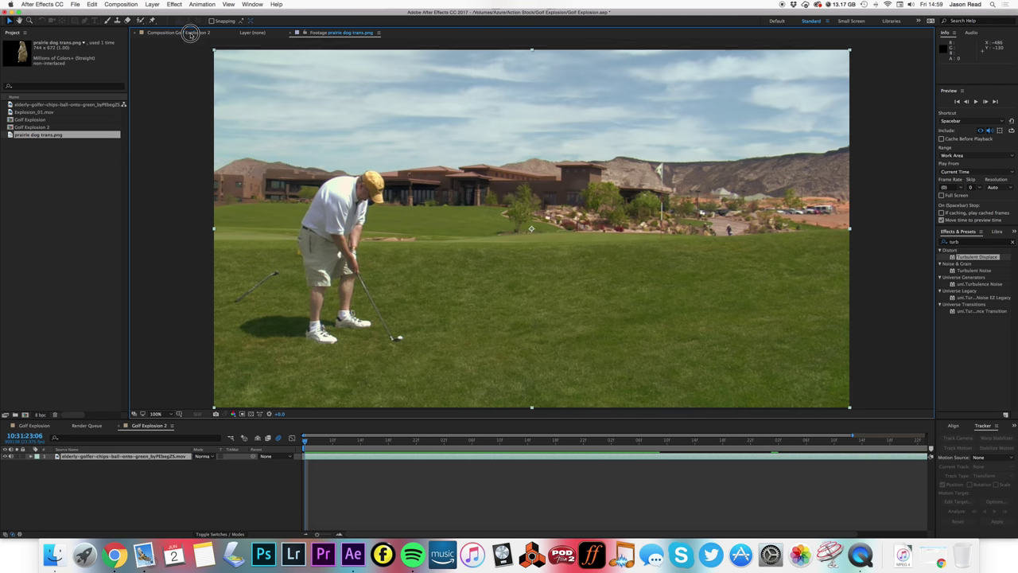
pyautogui.moveTo(556, 440); pyautogui.dragTo(305, 440)
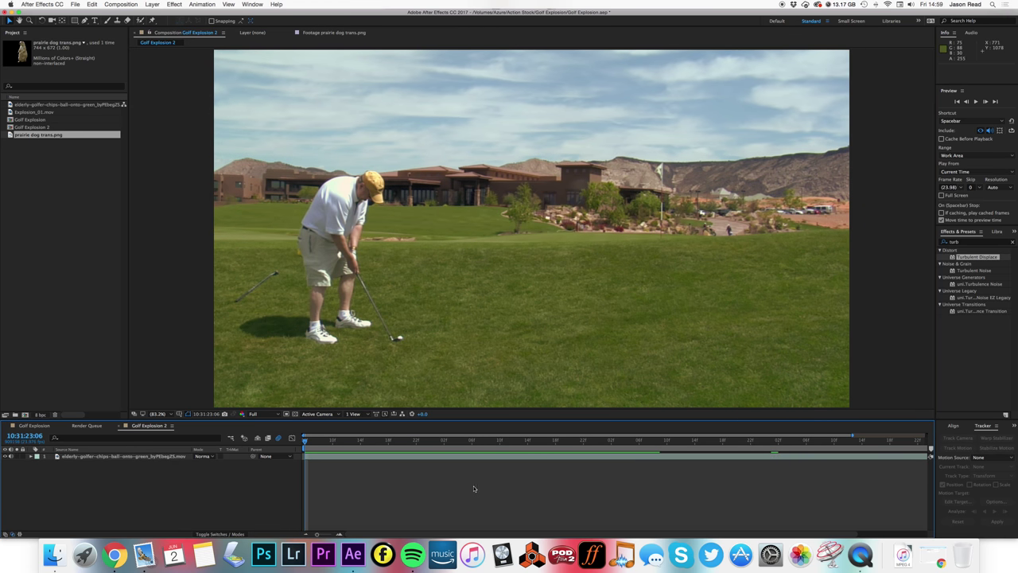
pyautogui.click(519, 455)
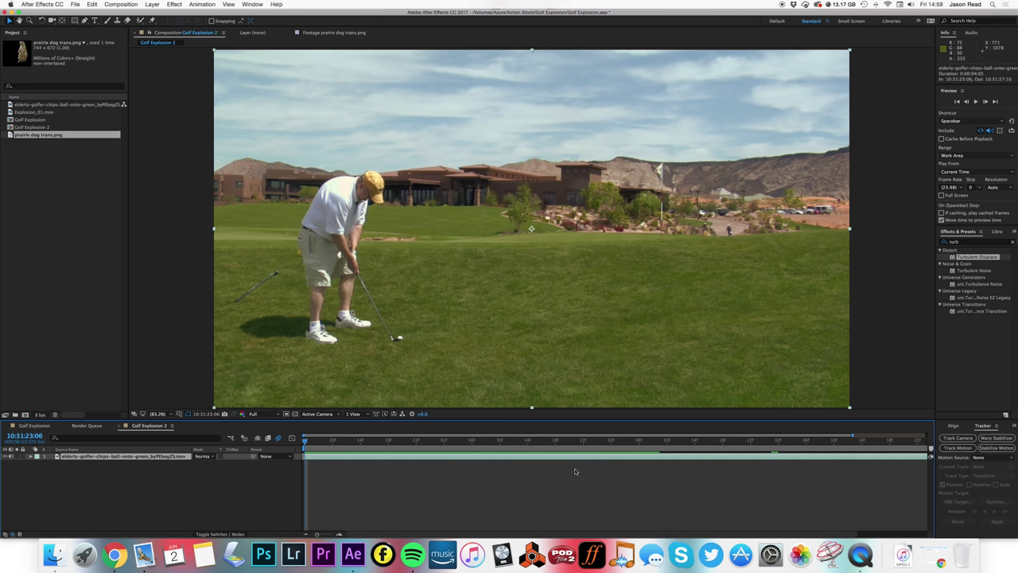
# Reveal the golfer layer's Warp Stabilizer VFX settings (No Motion, Subspace Warp) and scrub through the swing
pyautogui.moveTo(390, 443); pyautogui.dragTo(485, 462)
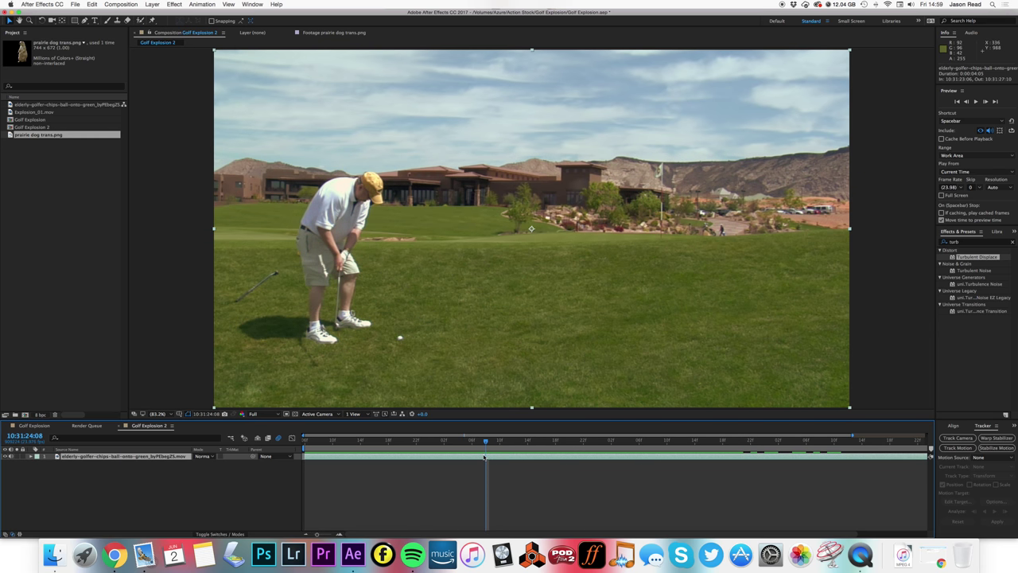
pyautogui.press('e')
pyautogui.click(74, 463)
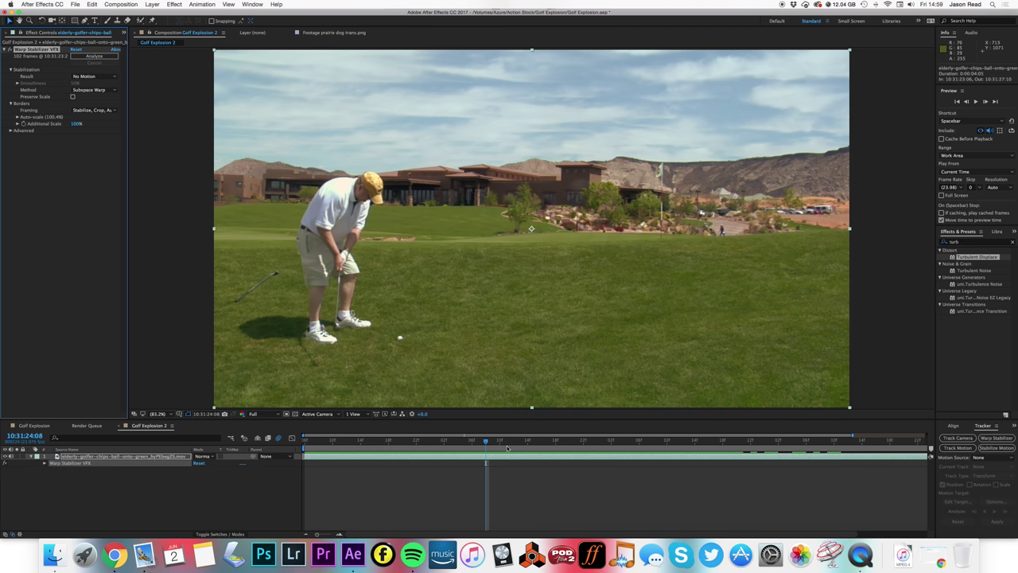
pyautogui.moveTo(486, 443); pyautogui.dragTo(514, 443)
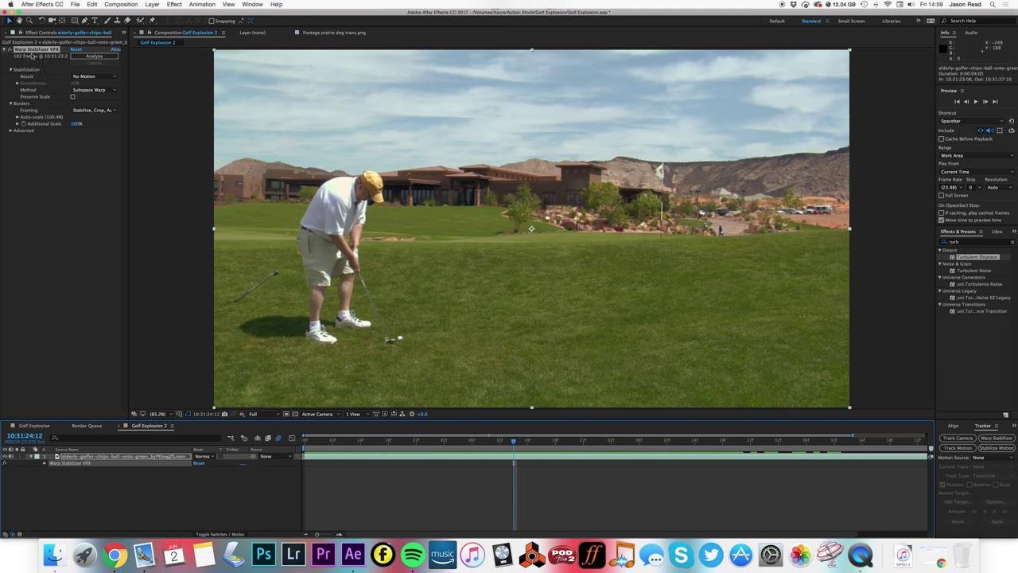
pyautogui.moveTo(514, 442); pyautogui.dragTo(570, 443)
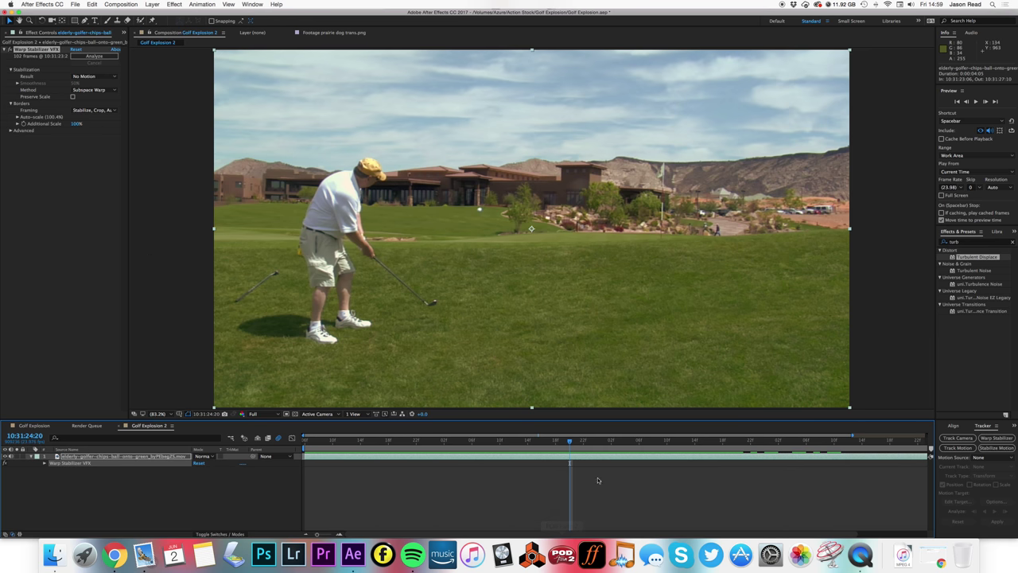
pyautogui.moveTo(561, 442); pyautogui.dragTo(499, 445)
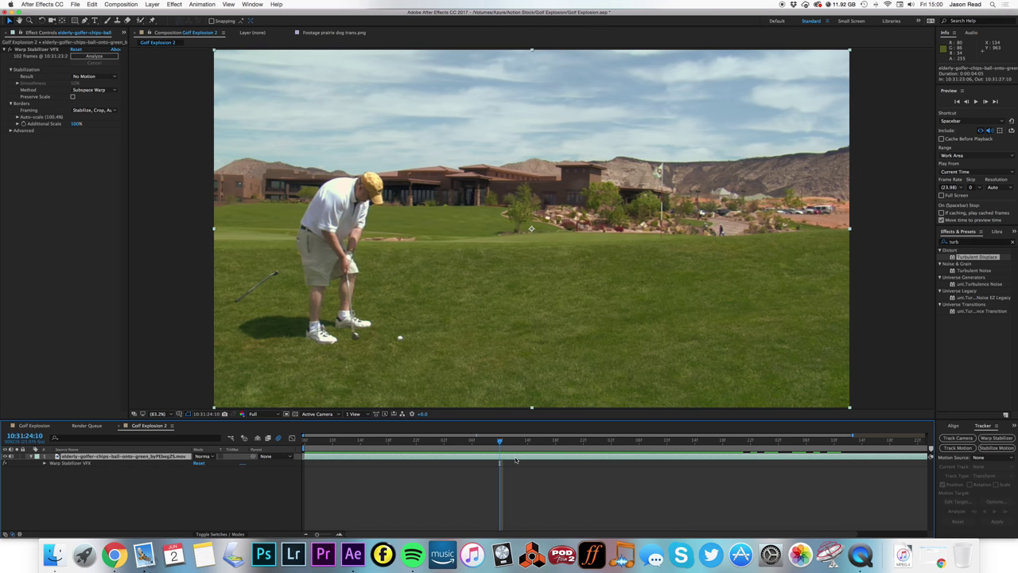
# Duplicate the golfer layer with Cmd+D, then zoom the viewer between 50% and 100%
pyautogui.press('super+d')
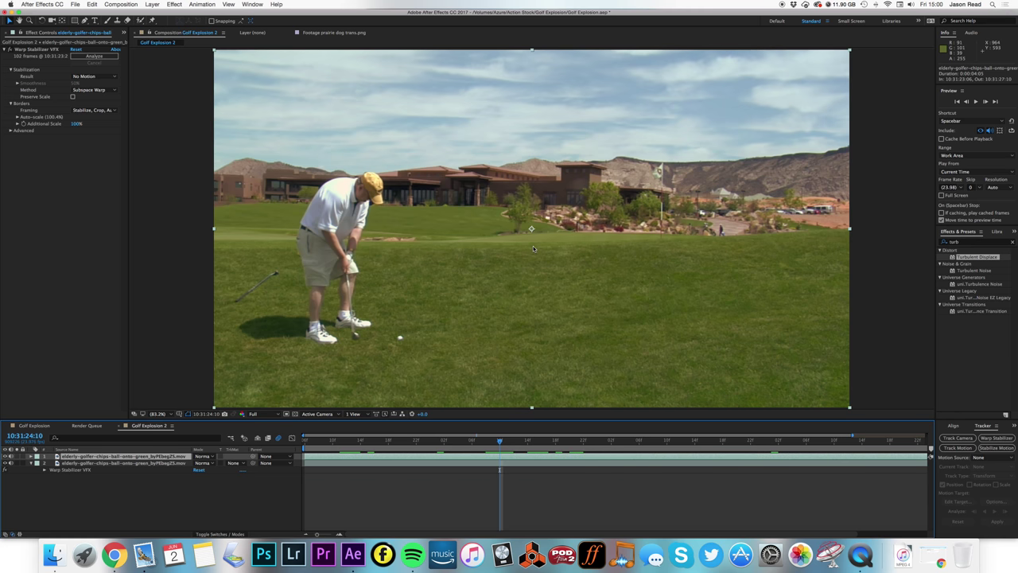
pyautogui.press(',')
pyautogui.press(',')
pyautogui.press('.')
pyautogui.press('.')
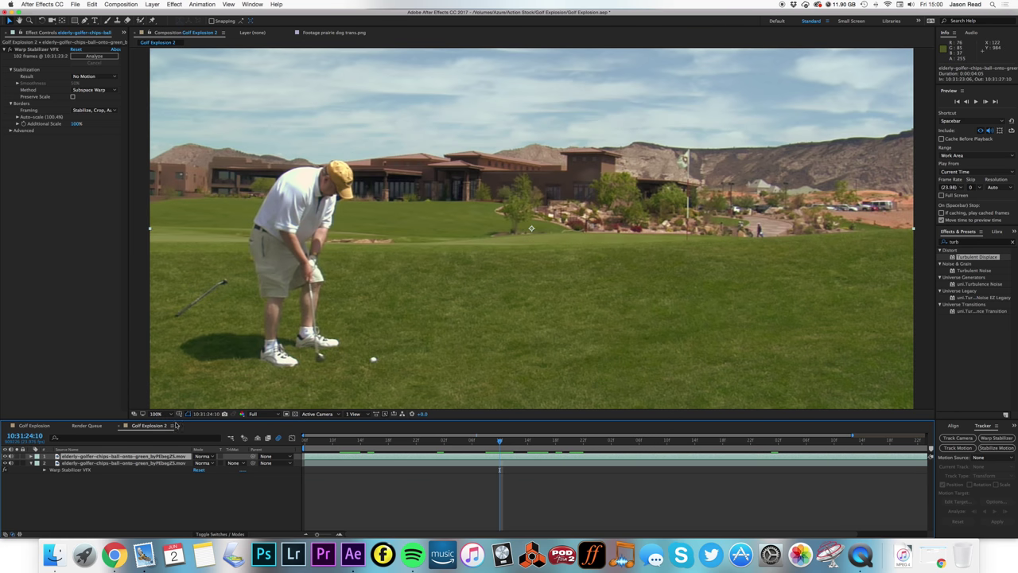
pyautogui.click(156, 414)
pyautogui.click(156, 414)
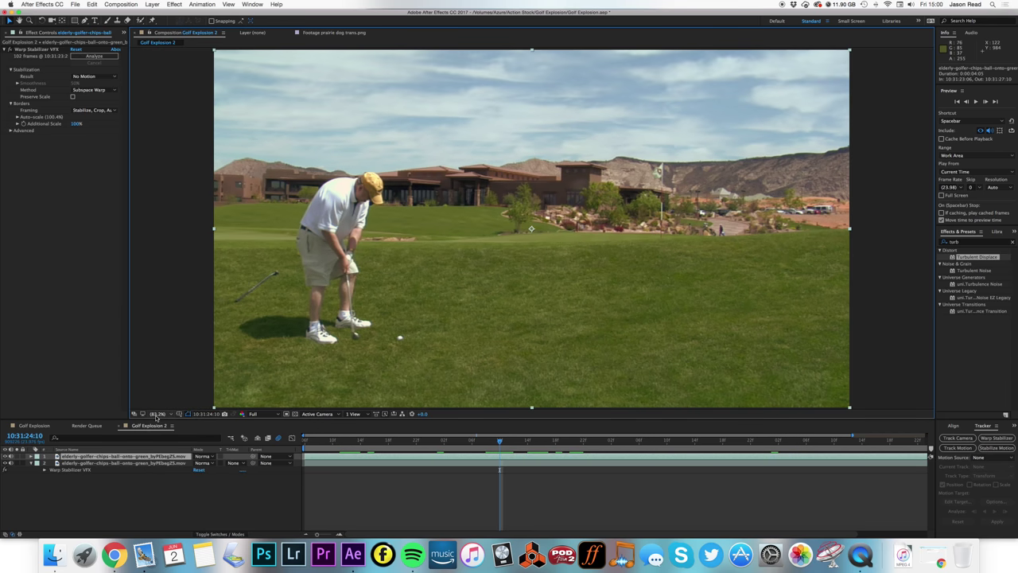
# Set the Composition viewer magnification to Fit up to 100%
pyautogui.press(',')
pyautogui.press(',')
pyautogui.press('.')
pyautogui.press('.')
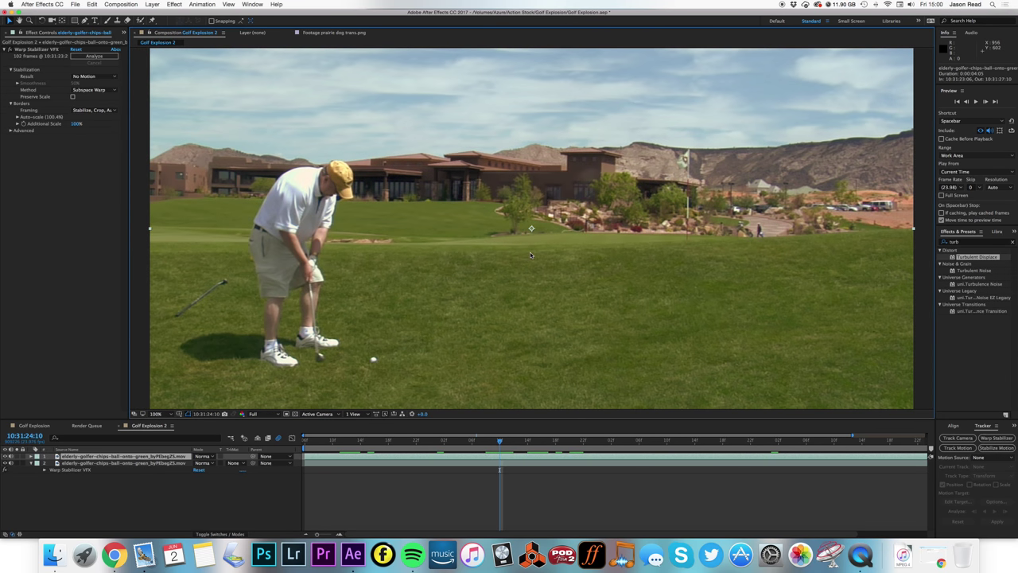
pyautogui.press(',')
pyautogui.press(',')
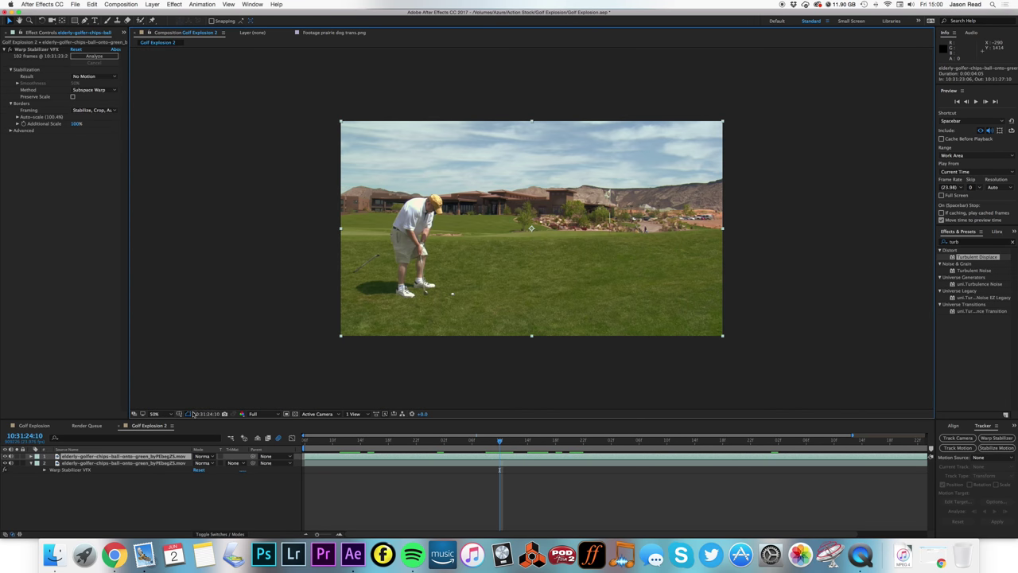
pyautogui.click(156, 414)
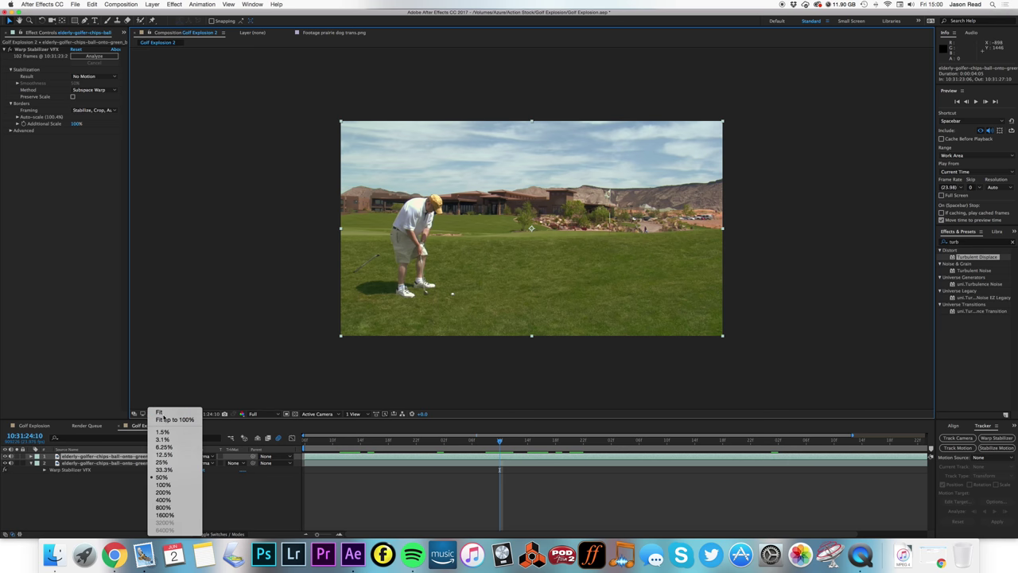
pyautogui.click(163, 417)
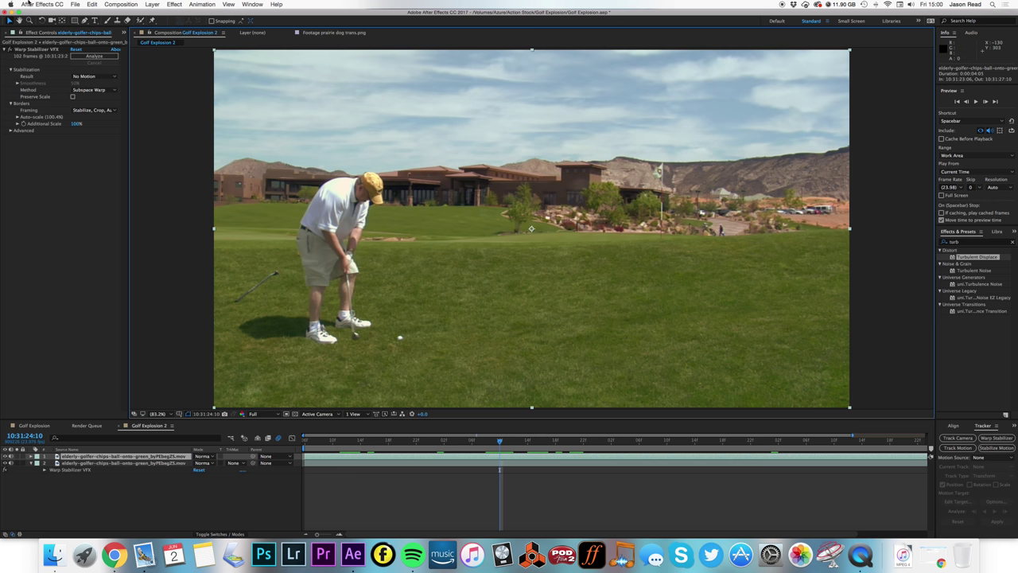
# Apply Freeze Frame to the top golfer layer, then undo it
pyautogui.click(152, 4)
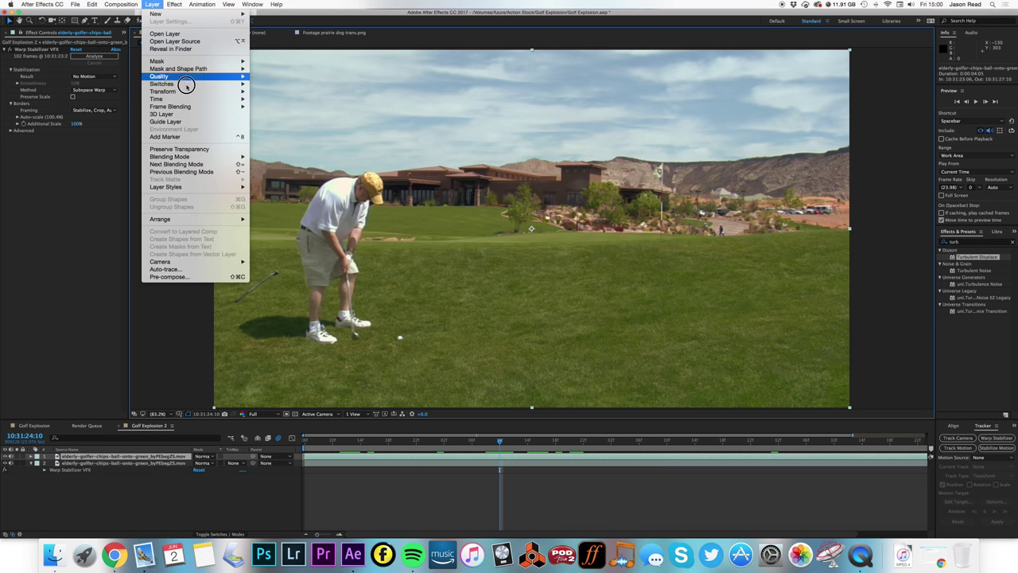
pyautogui.moveTo(198, 98)
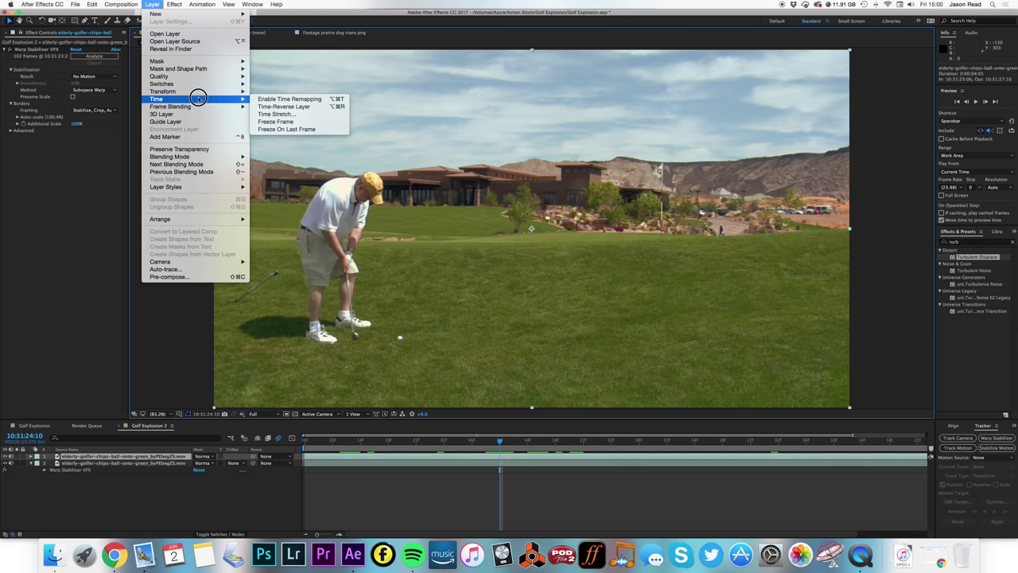
pyautogui.click(314, 122)
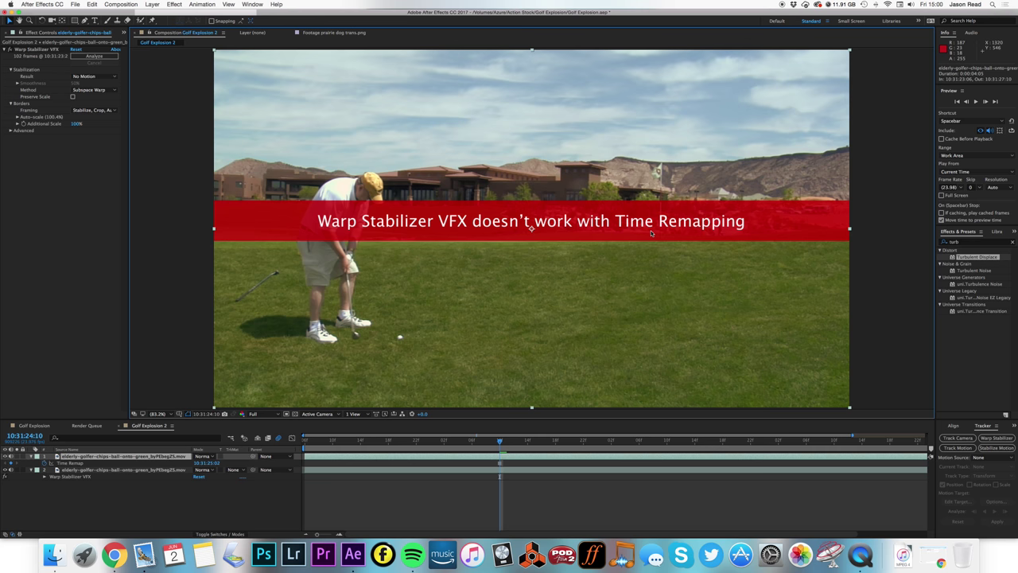
pyautogui.press('super+z')
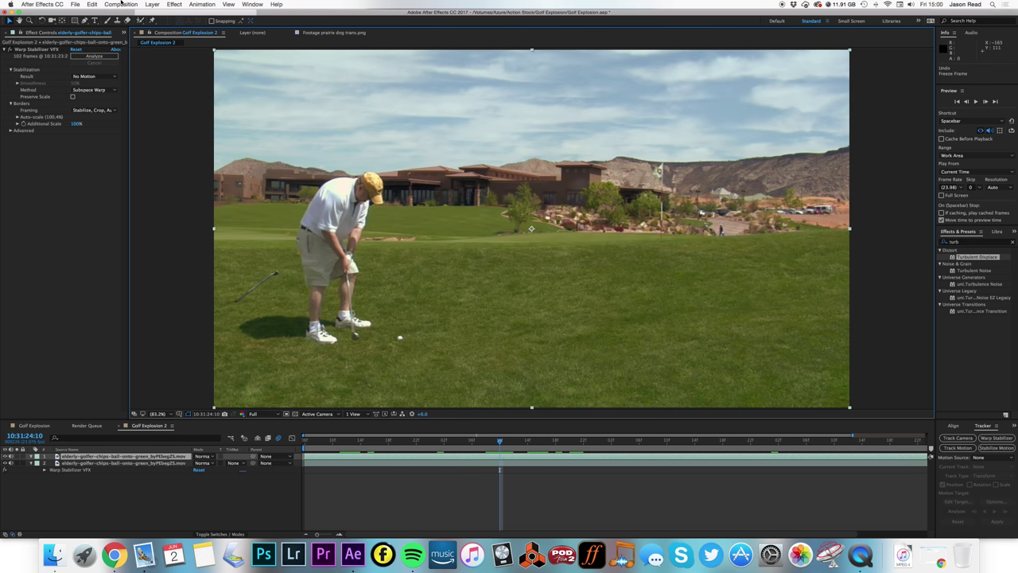
# Pre-compose the top golfer layer into a precomposition named Green
pyautogui.click(120, 3)
pyautogui.moveTo(152, 4)
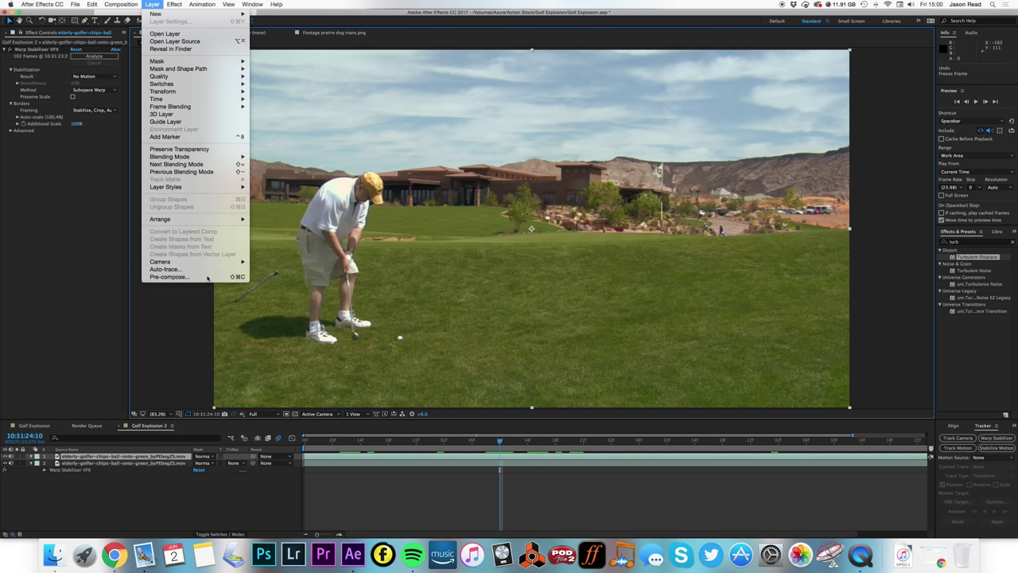
pyautogui.click(207, 277)
pyautogui.press('Escape')
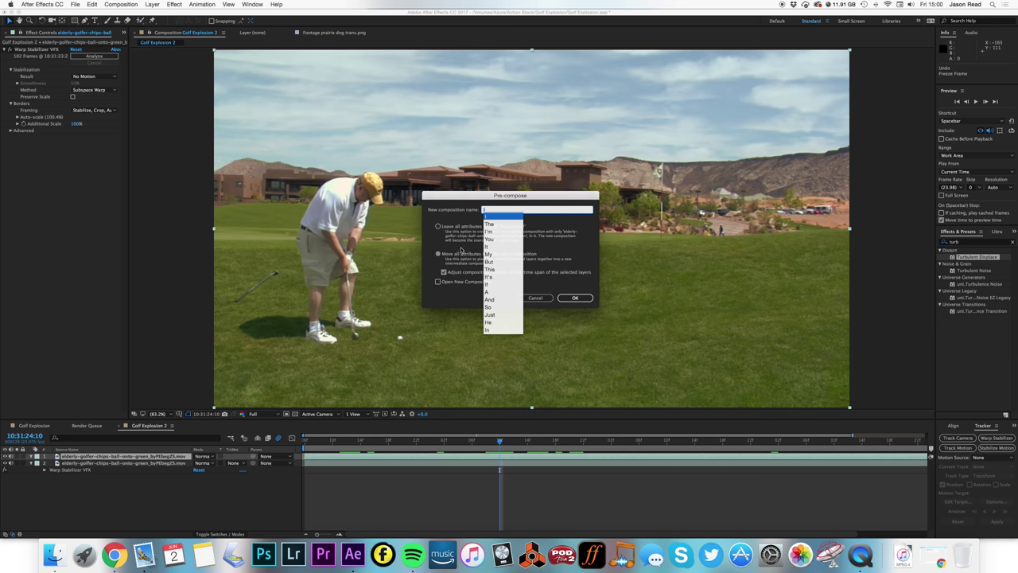
pyautogui.press('Escape')
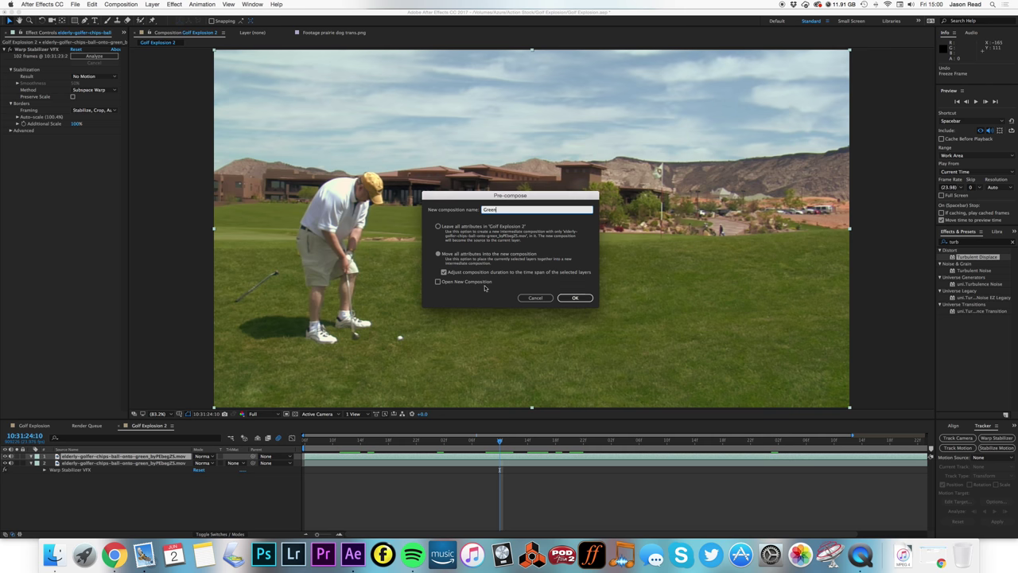
pyautogui.click(584, 298)
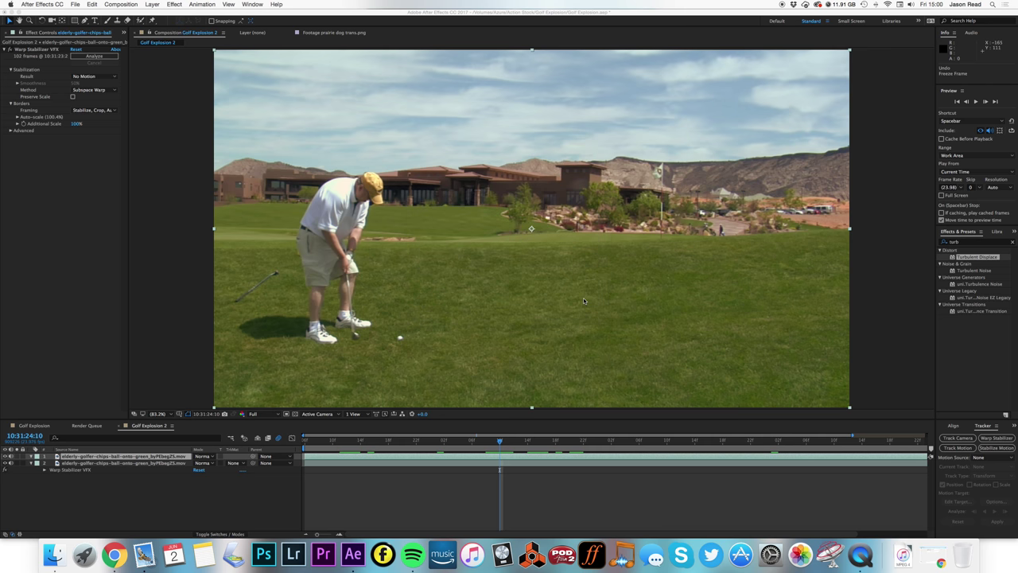
# Freeze the Green layer on its current frame, 10:31:24:10, via Layer > Time > Freeze Frame
pyautogui.click(153, 4)
pyautogui.moveTo(191, 99)
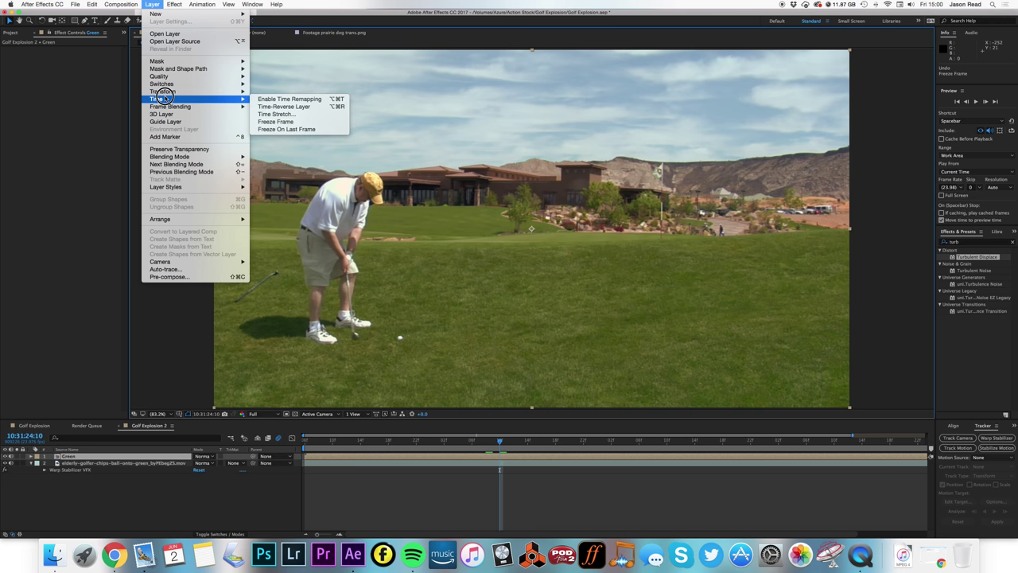
pyautogui.click(296, 123)
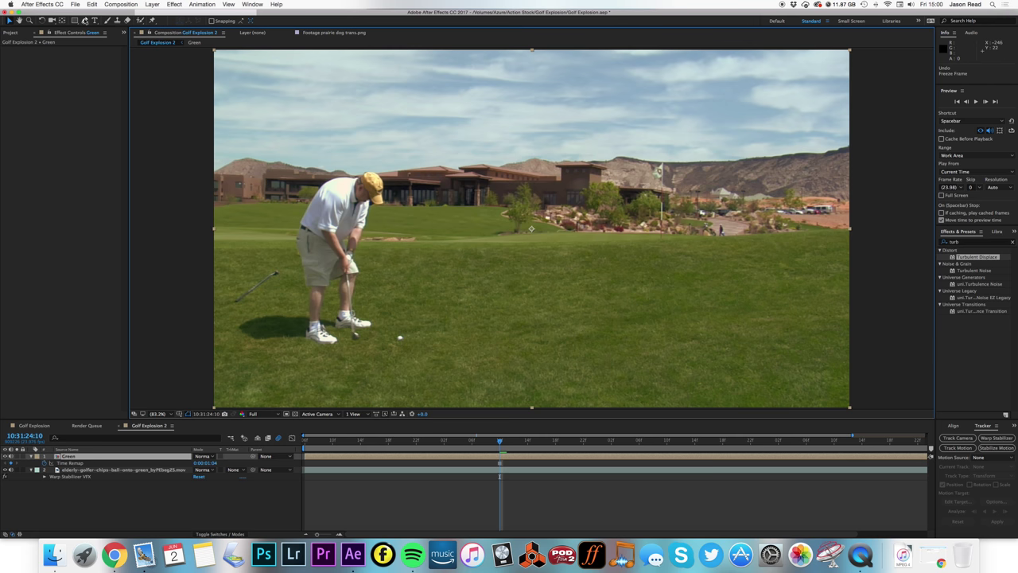
# Draw a closed Pen-tool mask over the distant grass strip on the Green layer, soloed
pyautogui.click(84, 19)
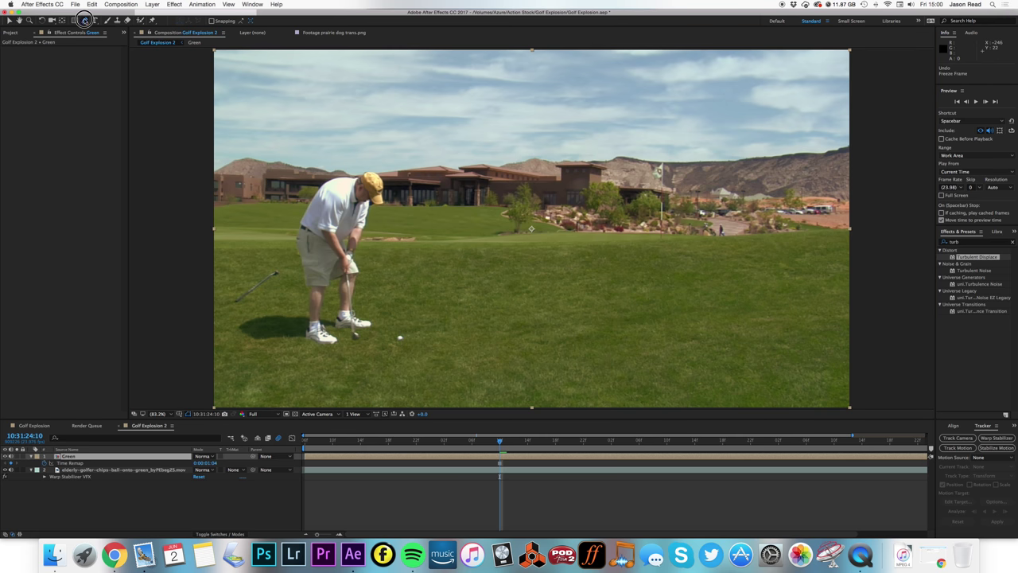
pyautogui.click(451, 244)
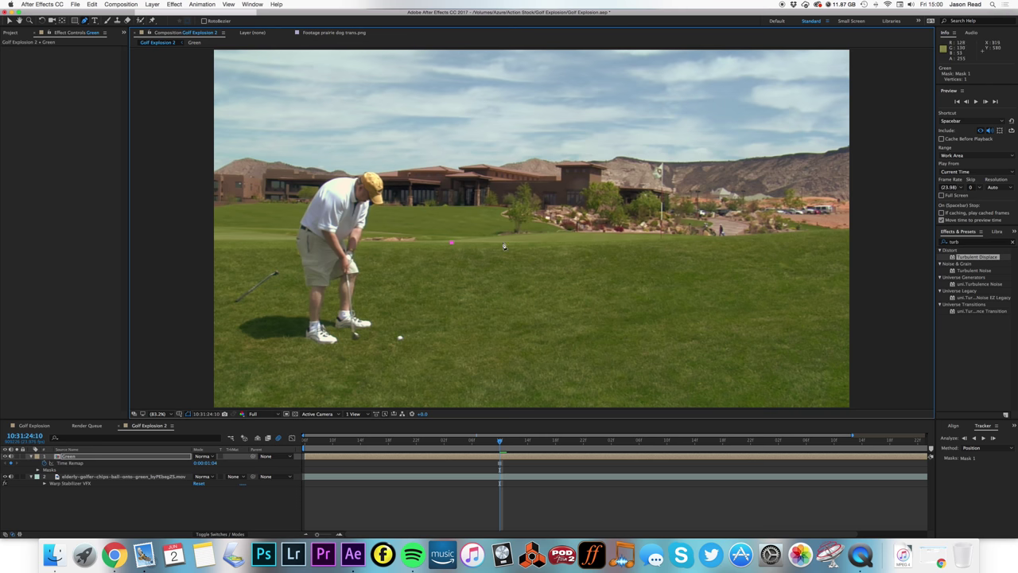
pyautogui.click(639, 235)
pyautogui.click(640, 233)
pyautogui.click(450, 241)
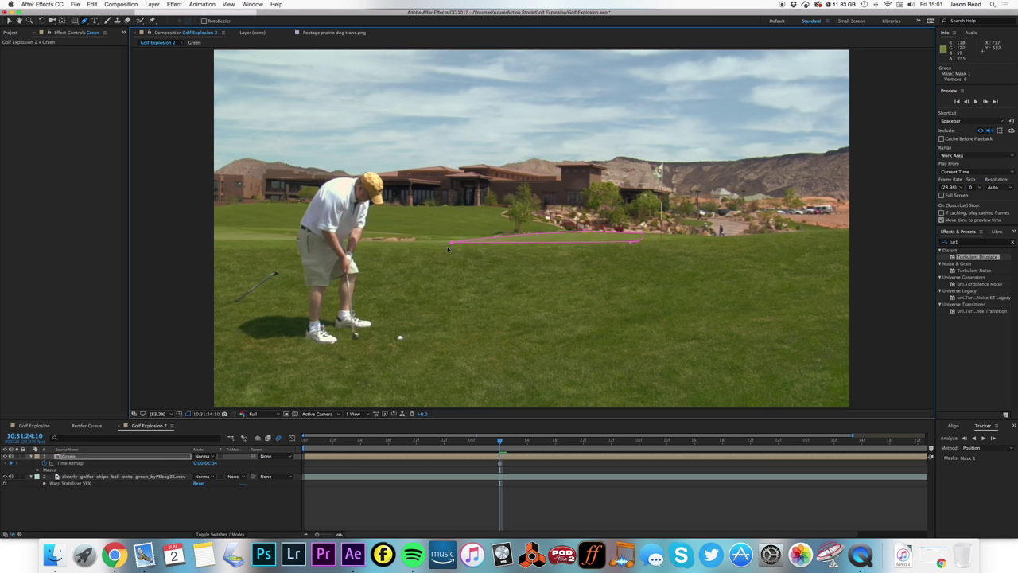
pyautogui.click(18, 457)
pyautogui.click(31, 456)
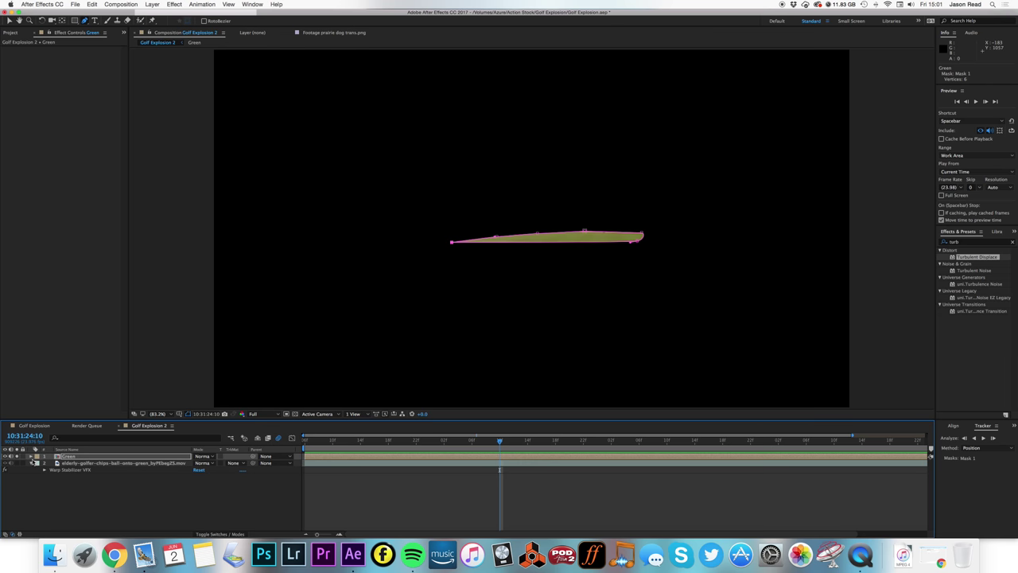
# Set the Green layer's Mask Feather to 4 pixels and unsolo the layer
pyautogui.press('m')
pyautogui.press('m')
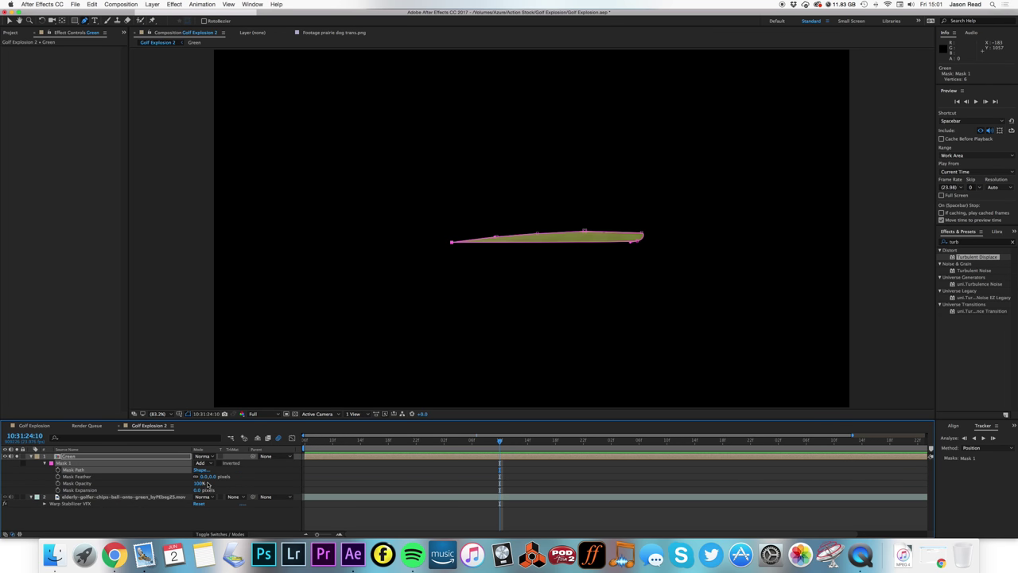
pyautogui.click(203, 477)
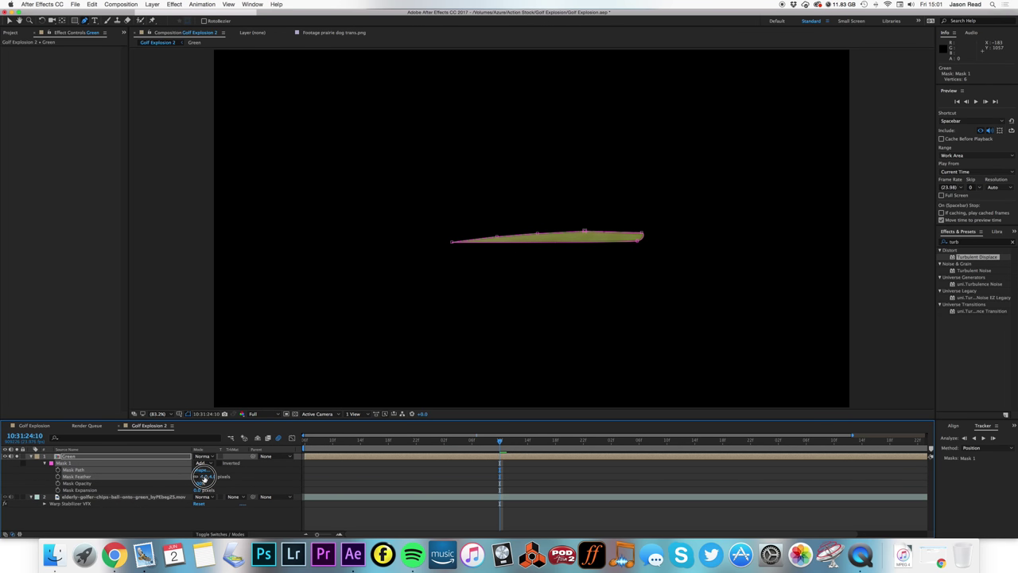
pyautogui.write('4')
pyautogui.click(401, 469)
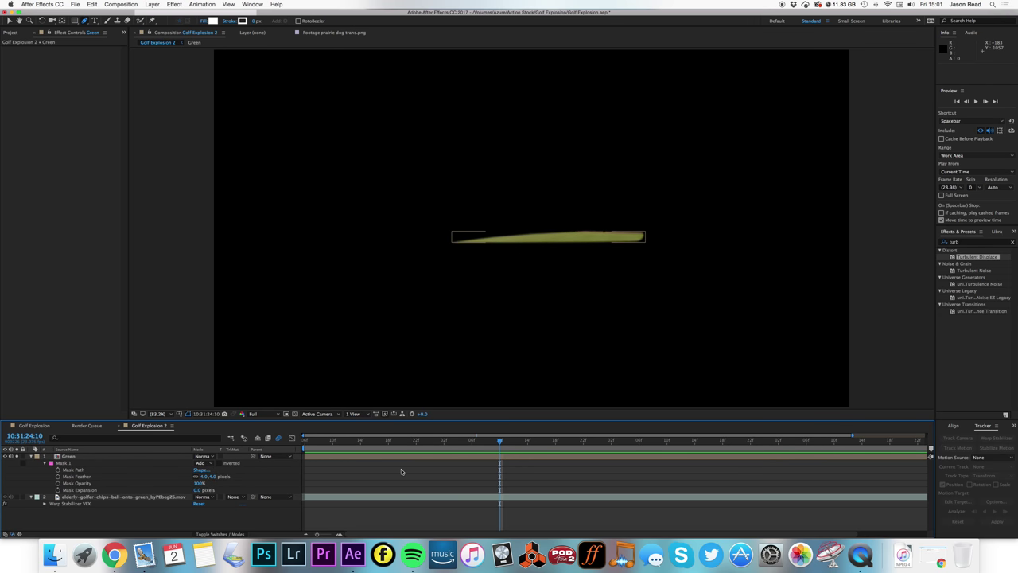
pyautogui.click(557, 237)
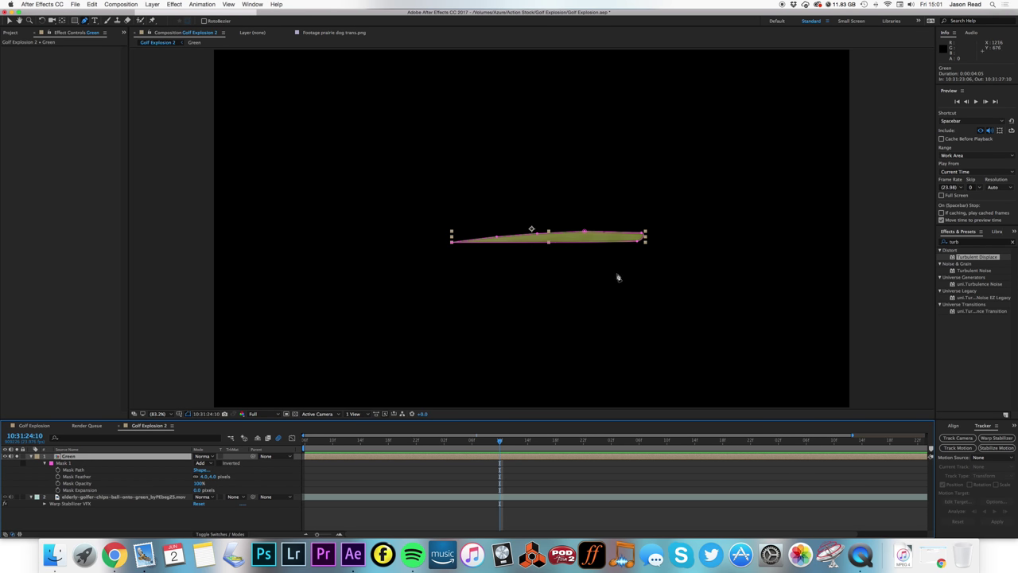
pyautogui.click(31, 457)
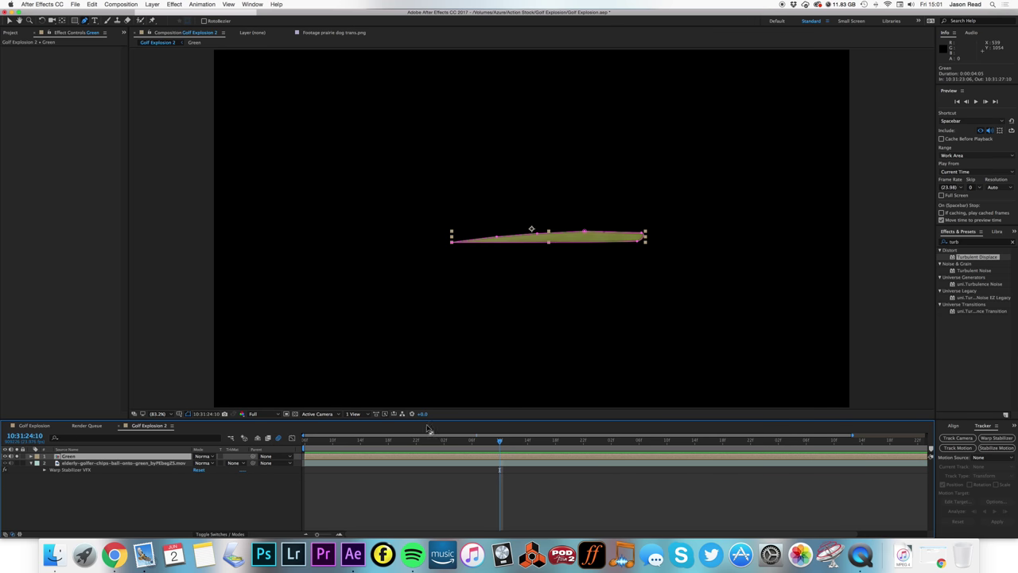
pyautogui.click(16, 457)
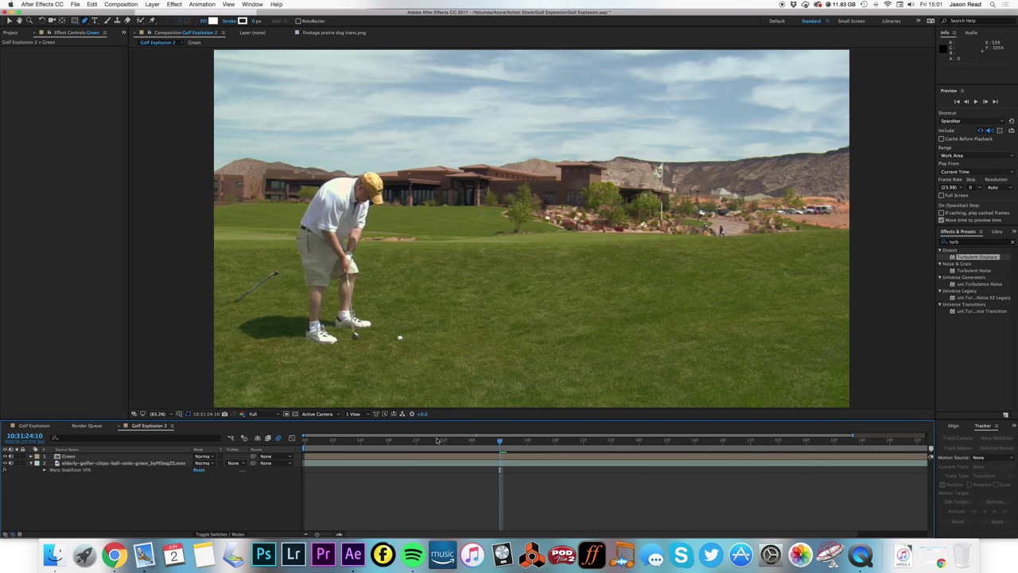
# Preview the swing and inspect the Green layer's mask points against the footage
pyautogui.moveTo(394, 443); pyautogui.dragTo(653, 450)
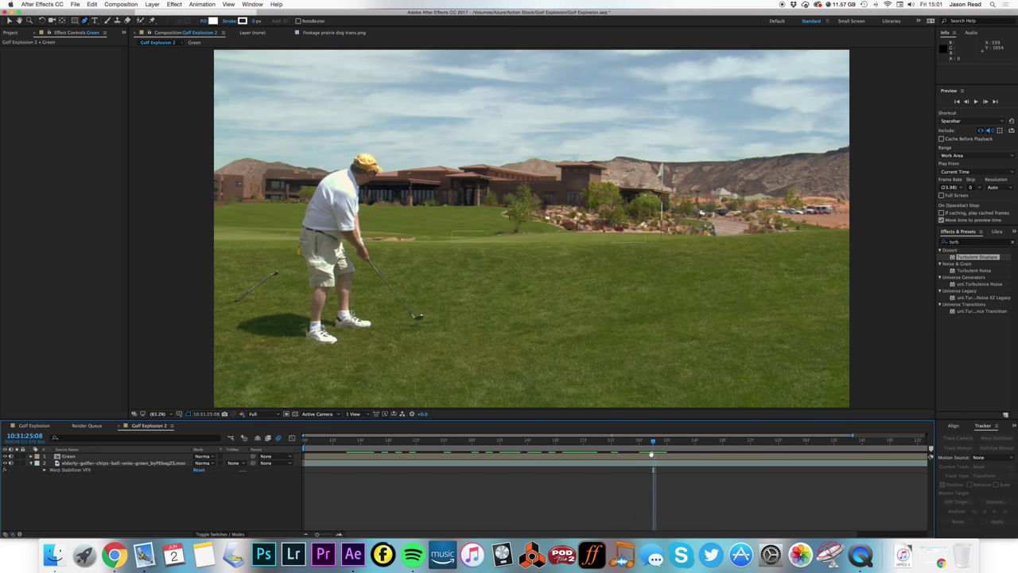
pyautogui.press('space')
pyautogui.click(619, 255)
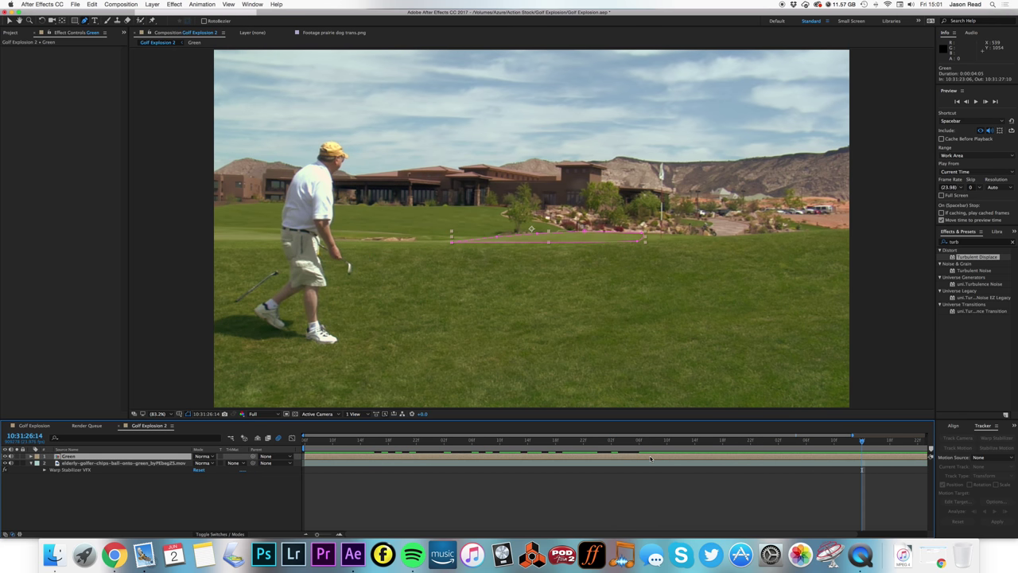
pyautogui.click(638, 243)
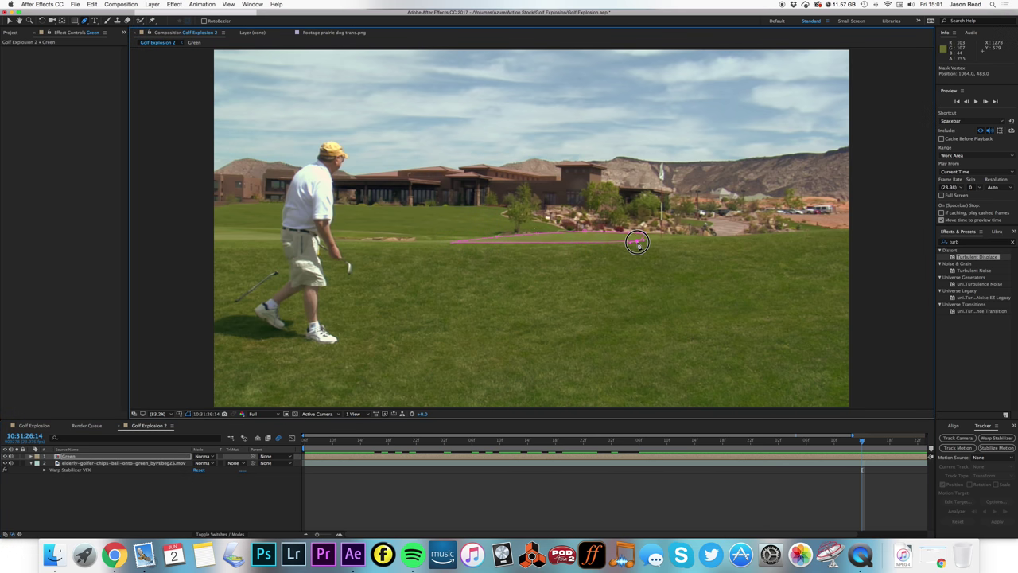
pyautogui.click(453, 244)
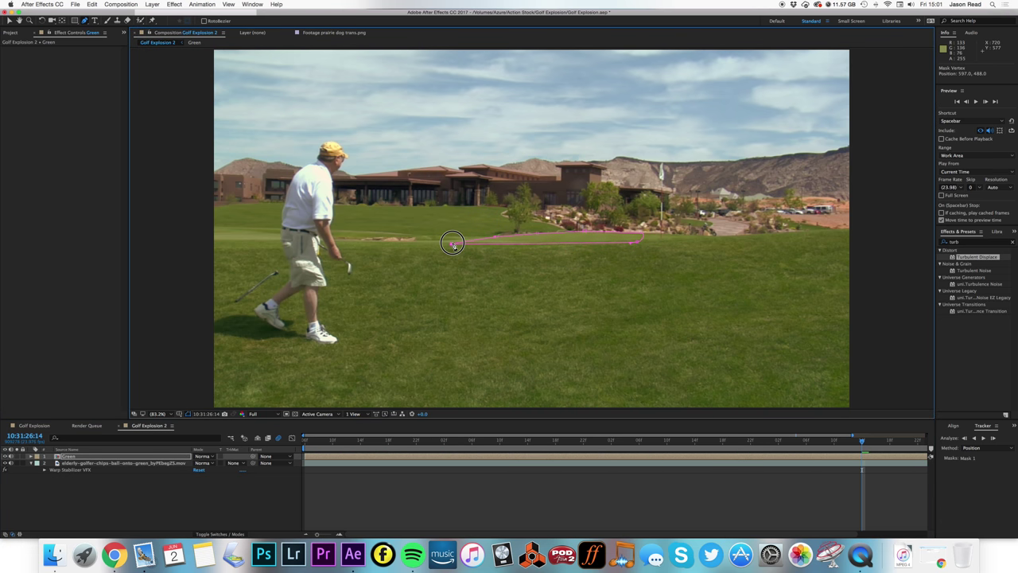
pyautogui.click(586, 229)
pyautogui.moveTo(477, 456); pyautogui.dragTo(388, 442)
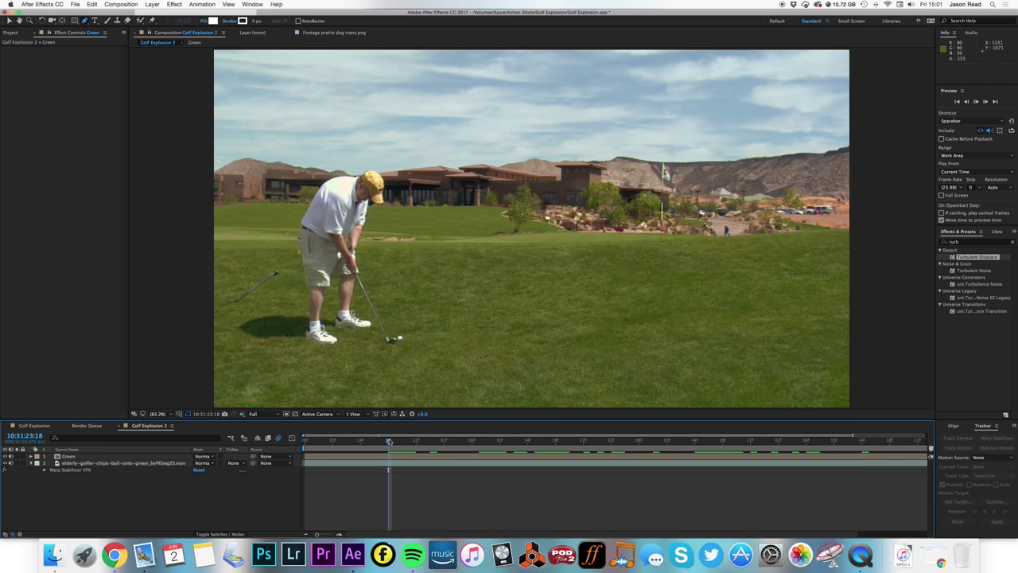
pyautogui.press('space')
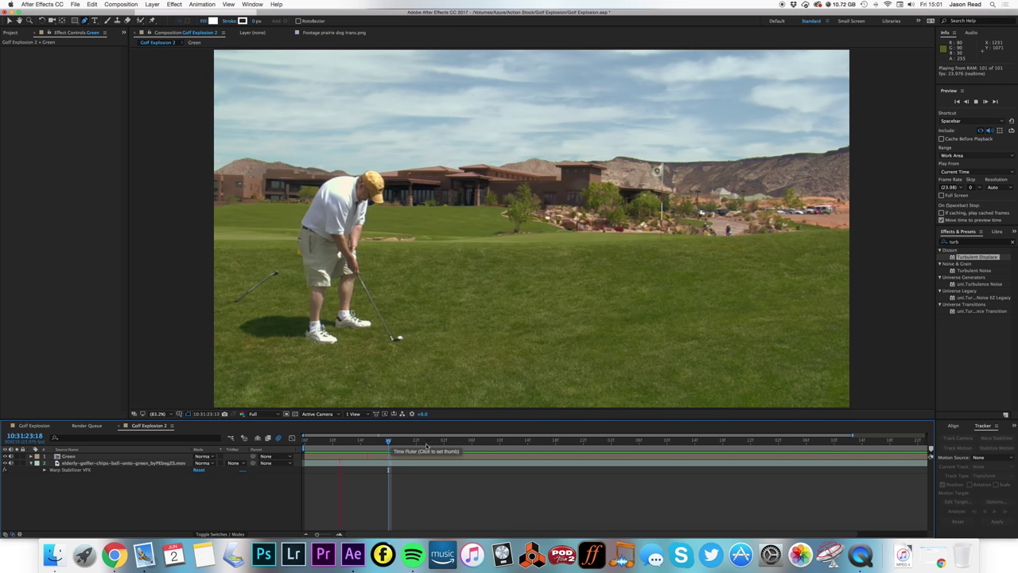
# Add prairie dog trans.png from the Project panel to the composition at 10:31:25:02
pyautogui.click(611, 444)
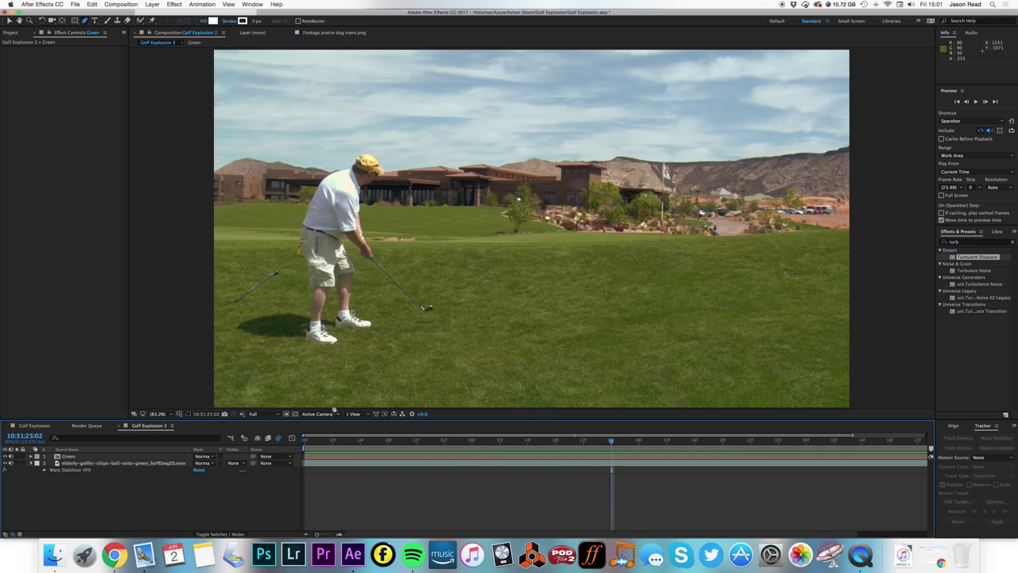
pyautogui.click(9, 33)
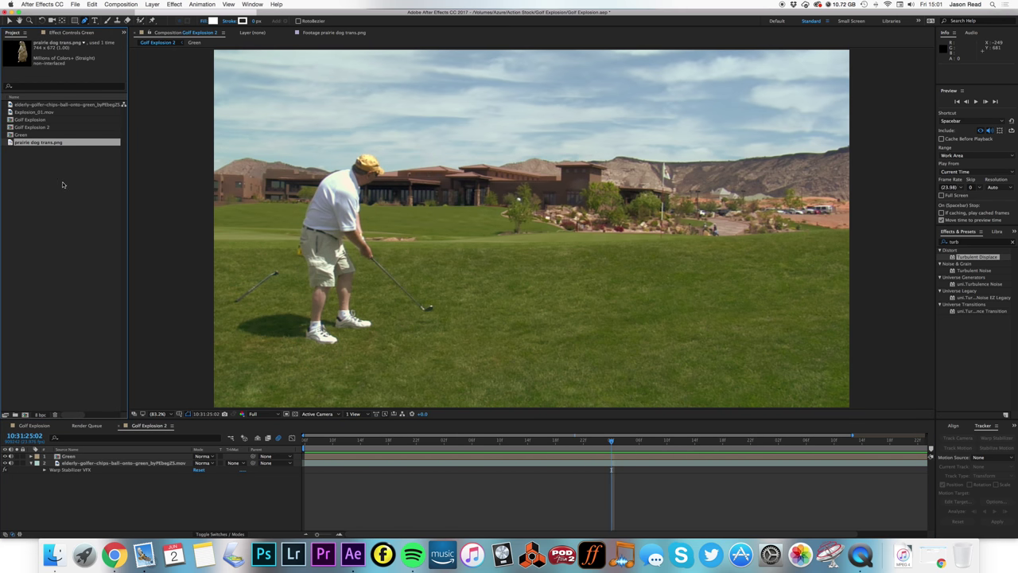
pyautogui.click(11, 105)
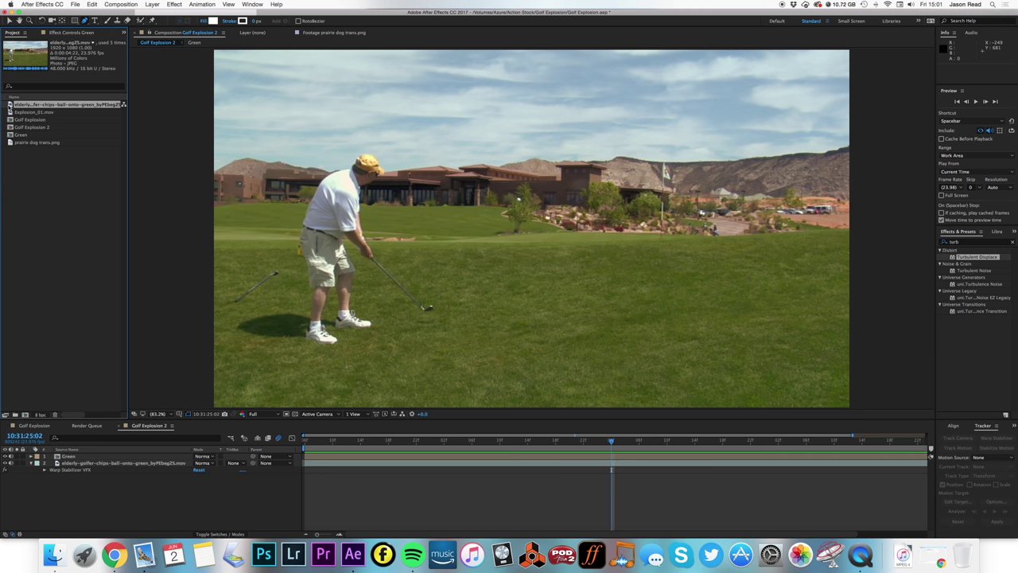
pyautogui.click(10, 143)
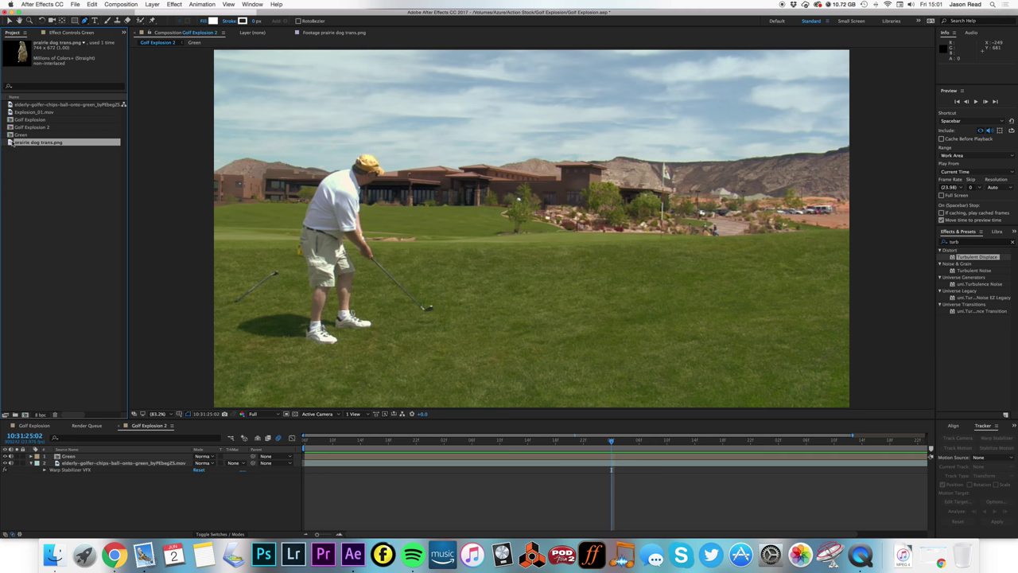
pyautogui.moveTo(11, 141); pyautogui.dragTo(606, 259)
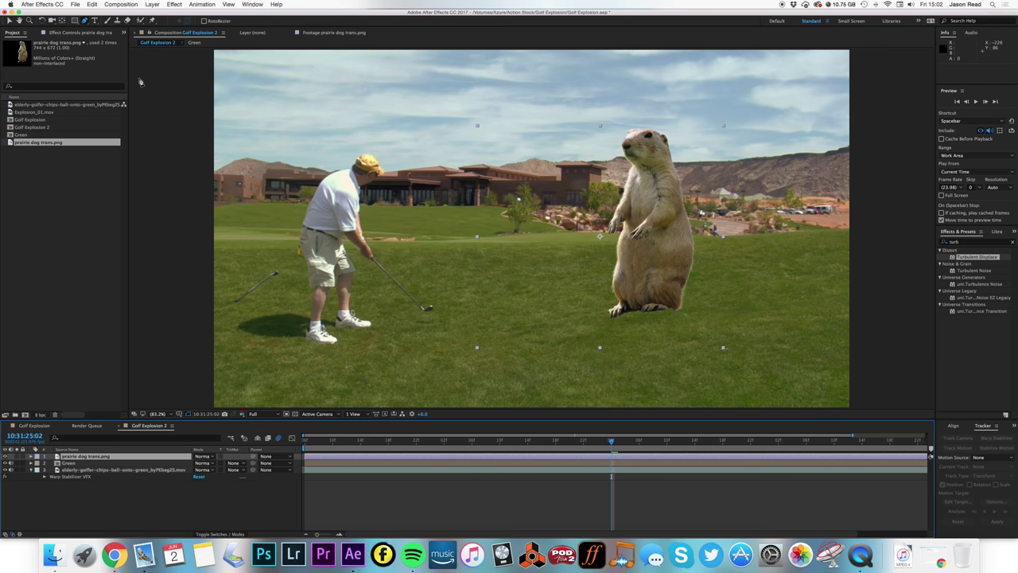
# Scale the prairie dog to 27% and place it at 962.3, 320.2 near the far bushes
pyautogui.press('s')
pyautogui.moveTo(211, 463); pyautogui.dragTo(182, 465)
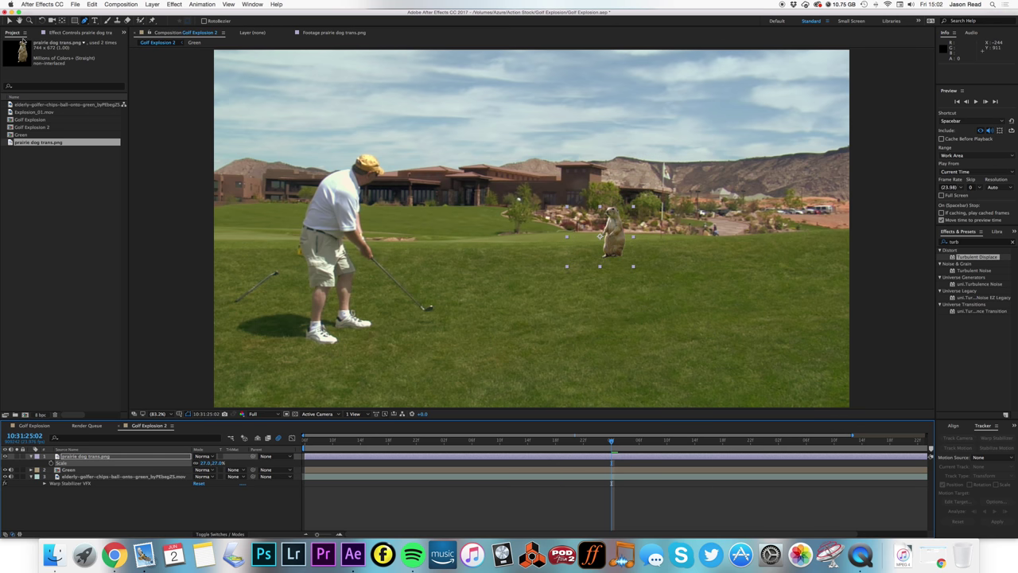
pyautogui.click(9, 20)
pyautogui.moveTo(619, 255)
pyautogui.mouseDown()
pyautogui.moveTo(577, 240)
pyautogui.moveTo(646, 267)
pyautogui.moveTo(621, 271)
pyautogui.mouseUp()
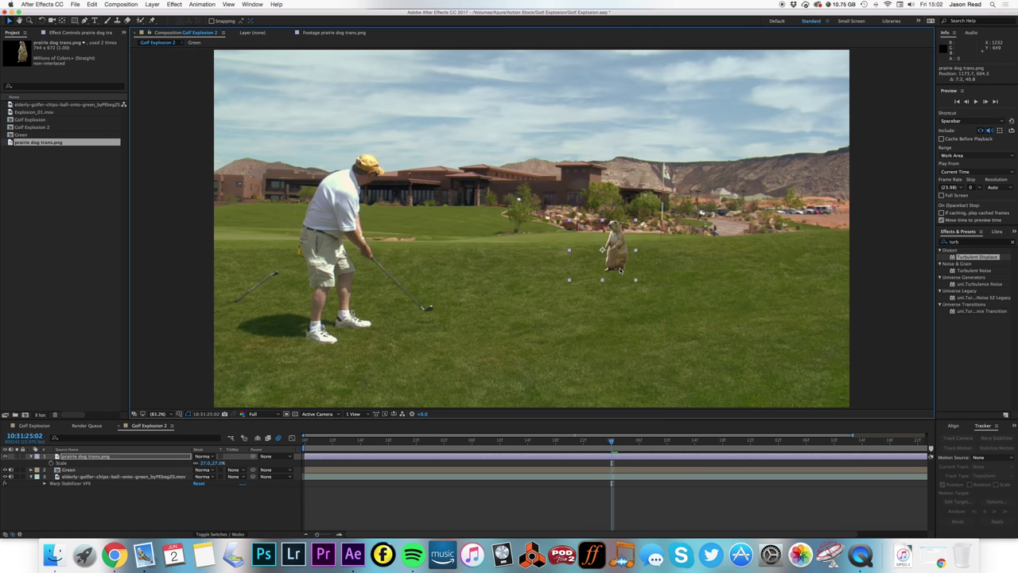
pyautogui.moveTo(514, 442); pyautogui.dragTo(653, 443)
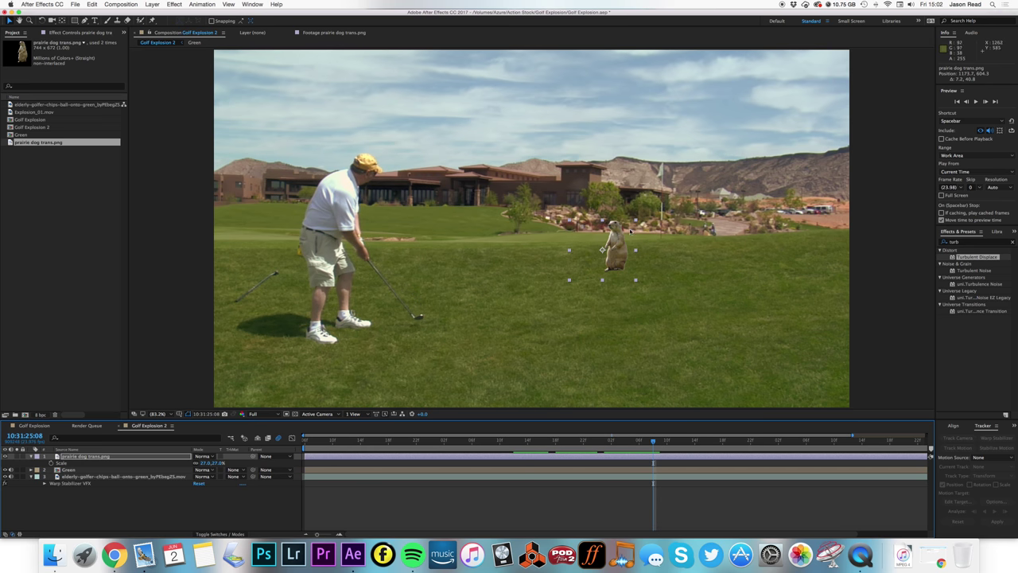
pyautogui.moveTo(619, 245); pyautogui.dragTo(547, 220)
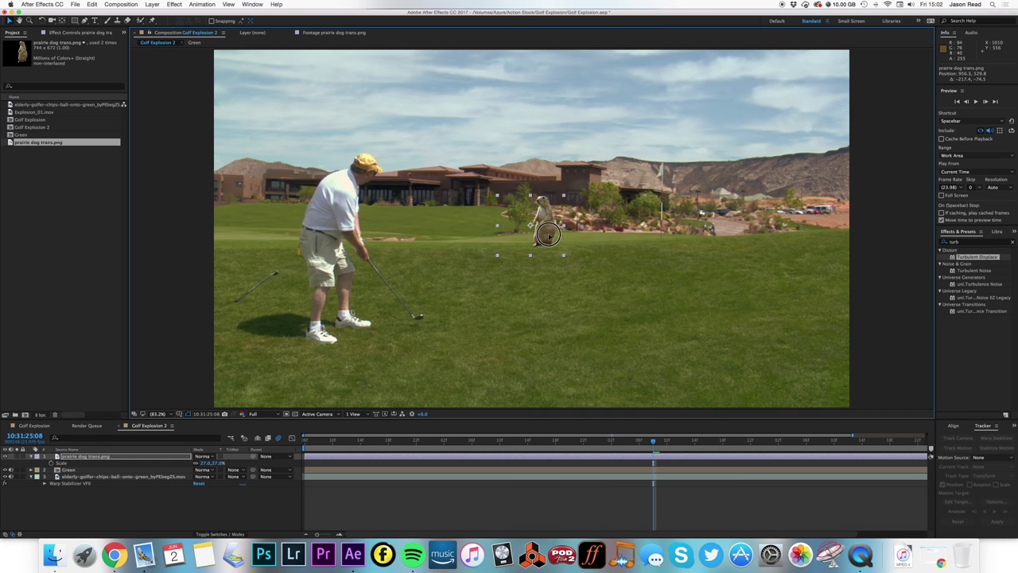
pyautogui.moveTo(548, 235); pyautogui.dragTo(549, 231)
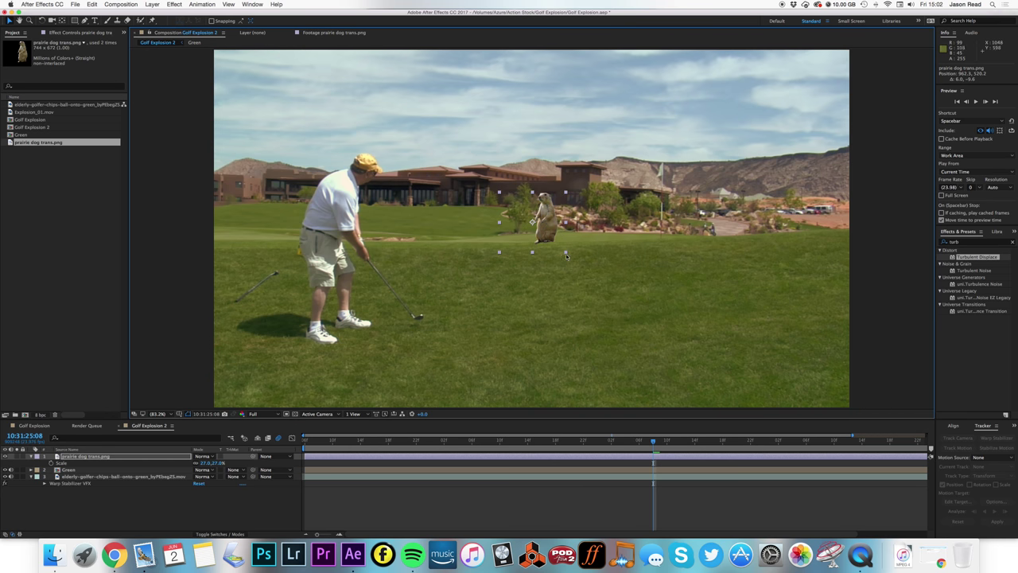
pyautogui.press('p')
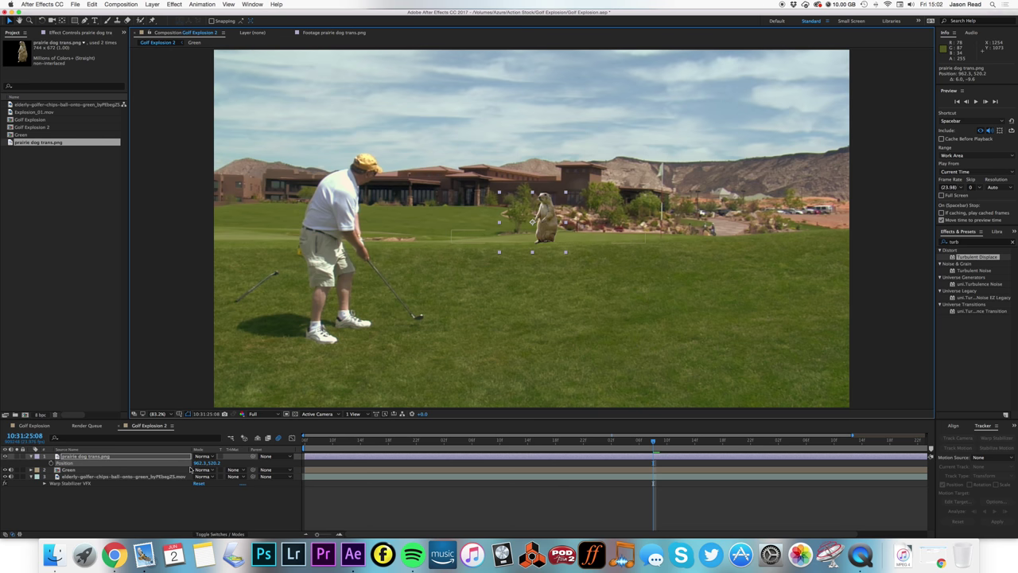
# Keyframe the prairie dog's Position, lowering it onto the near grass at 10:31:25:04
pyautogui.click(52, 463)
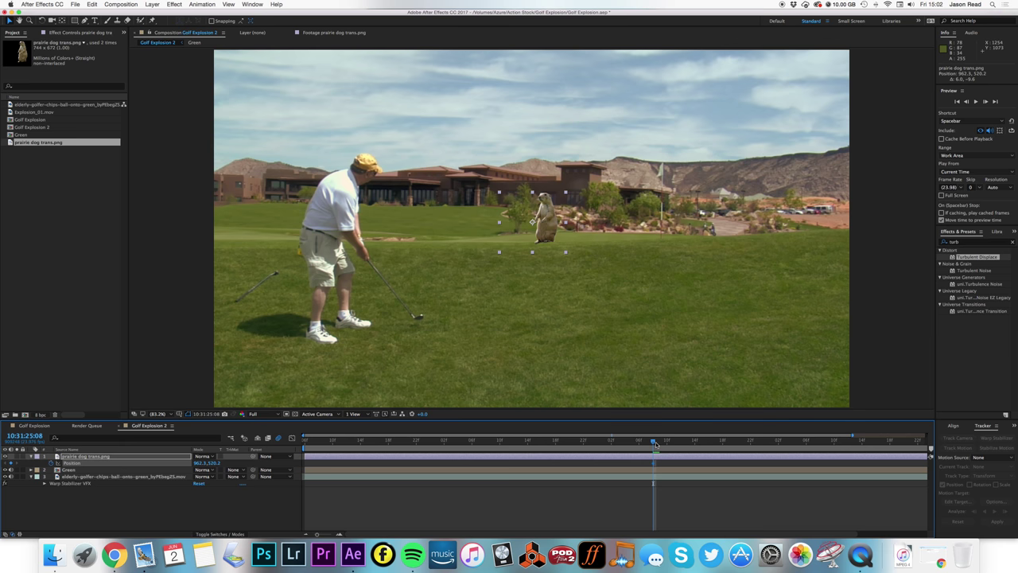
pyautogui.moveTo(655, 443); pyautogui.dragTo(626, 443)
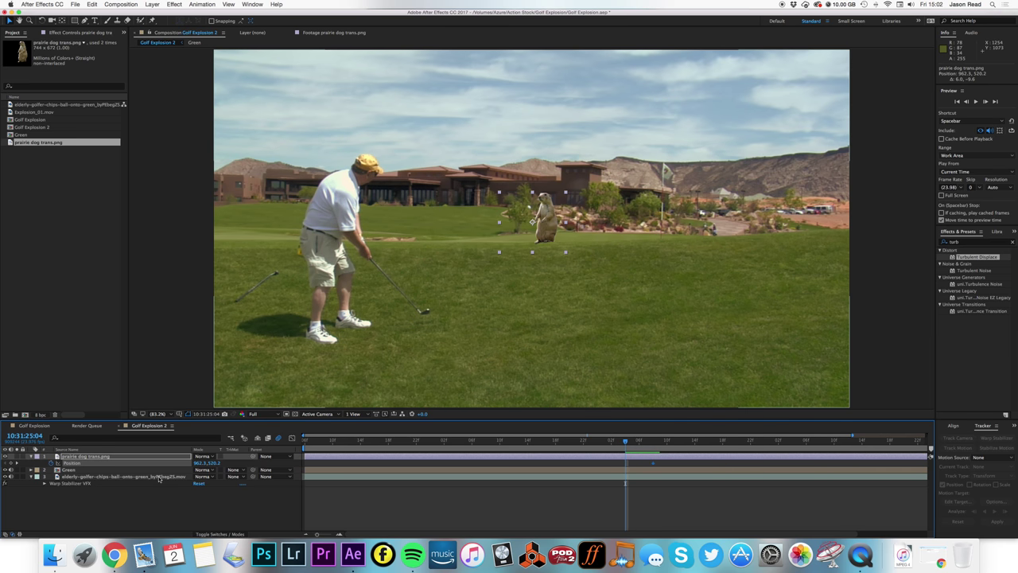
pyautogui.moveTo(209, 463); pyautogui.dragTo(265, 470)
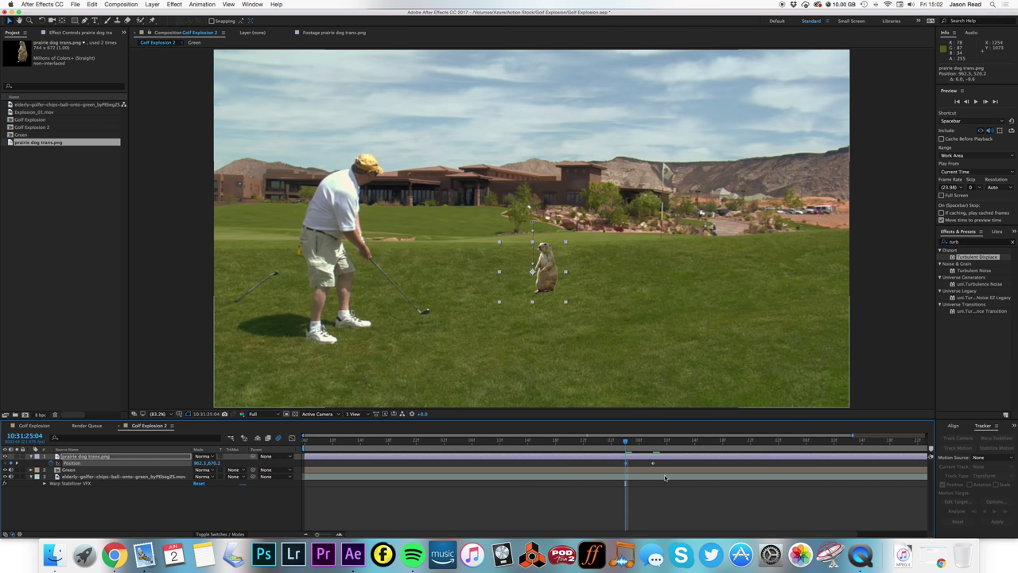
pyautogui.moveTo(666, 460); pyautogui.dragTo(646, 464)
pyautogui.click(602, 444)
pyautogui.press('space')
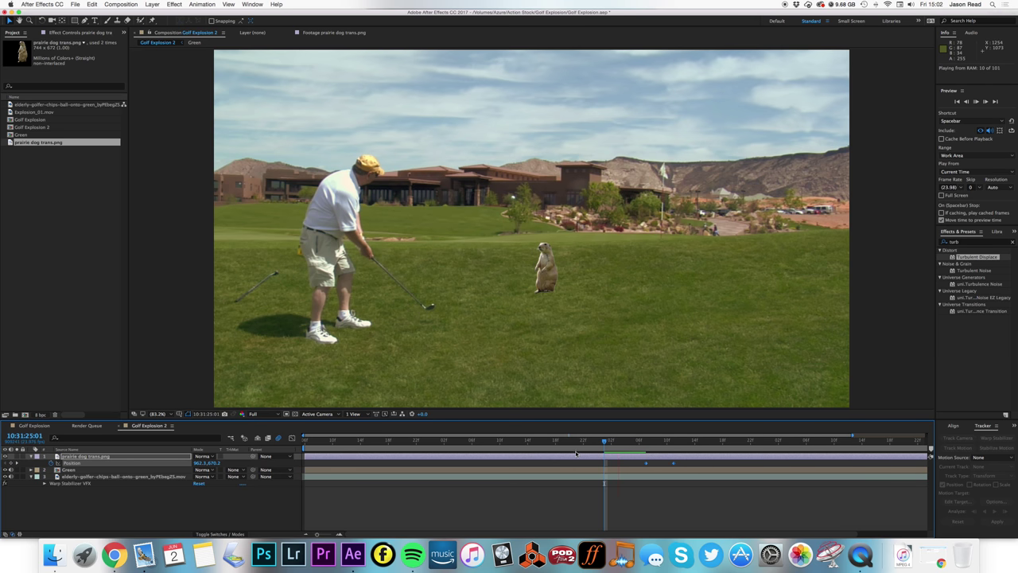
pyautogui.press('space')
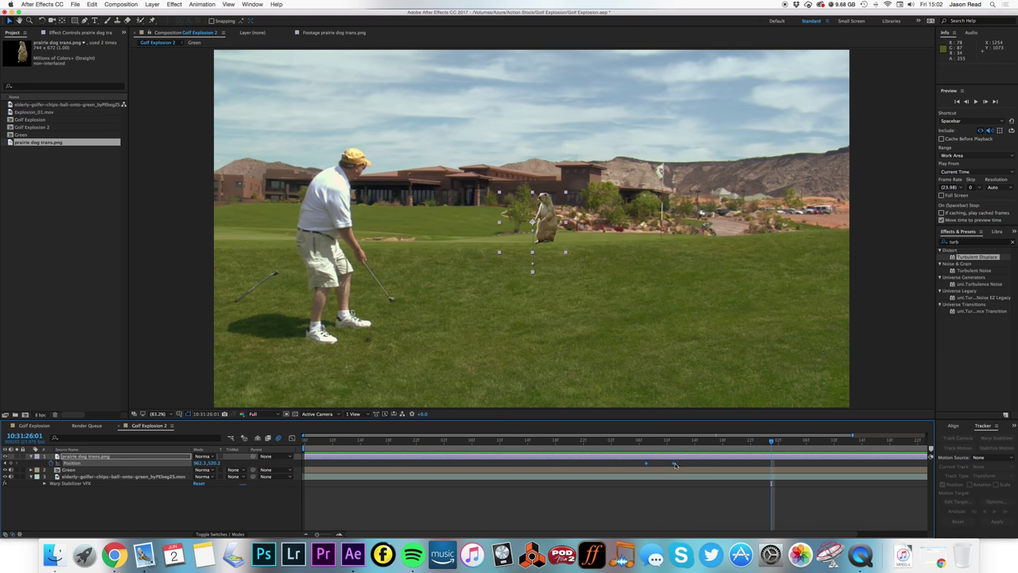
# Move a Position keyframe to 10:31:25:13, apply Easy Ease, and preview to 10:31:25:09
pyautogui.moveTo(674, 465); pyautogui.dragTo(686, 463)
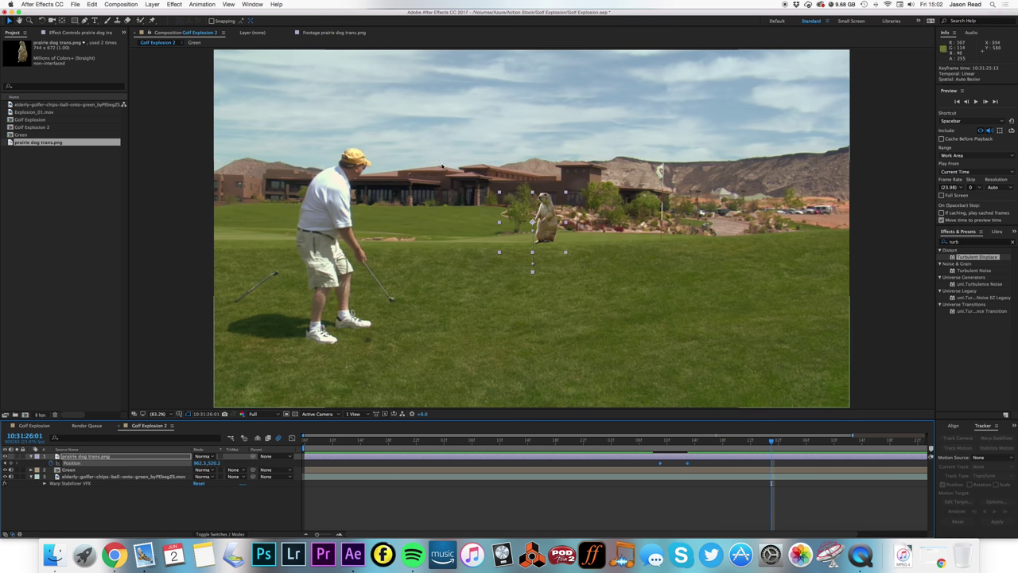
pyautogui.click(202, 4)
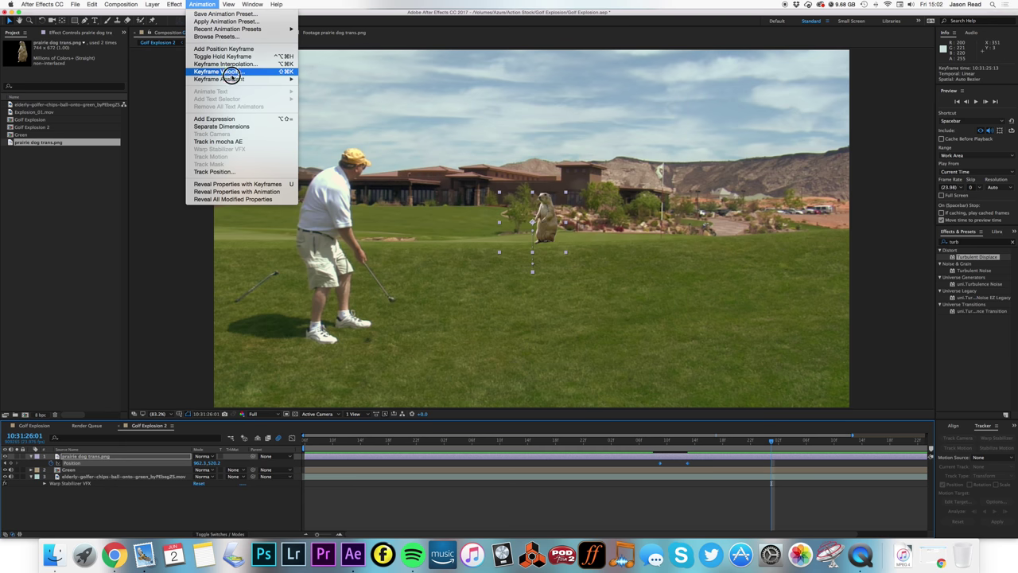
pyautogui.click(320, 94)
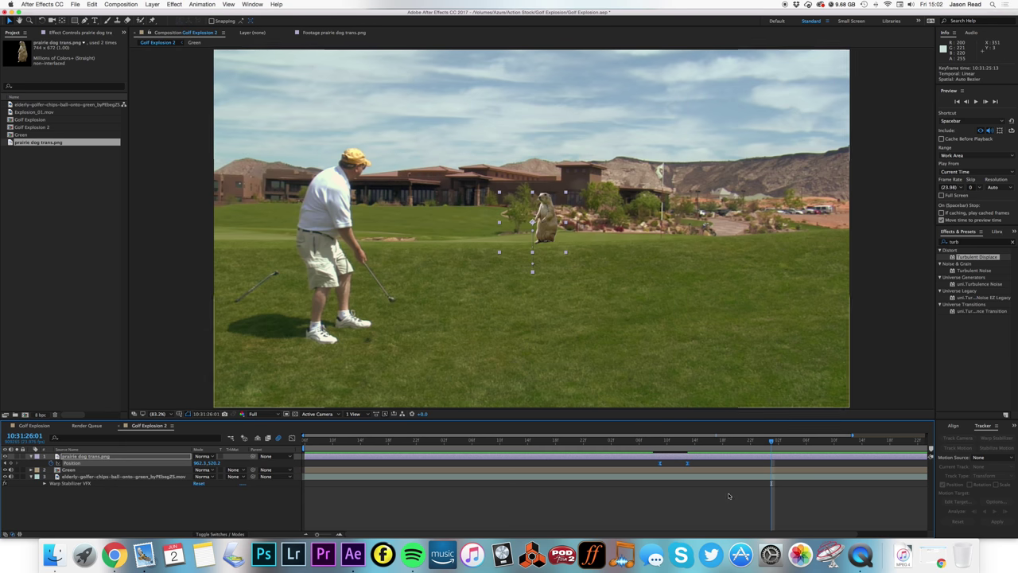
pyautogui.click(651, 442)
pyautogui.press('space')
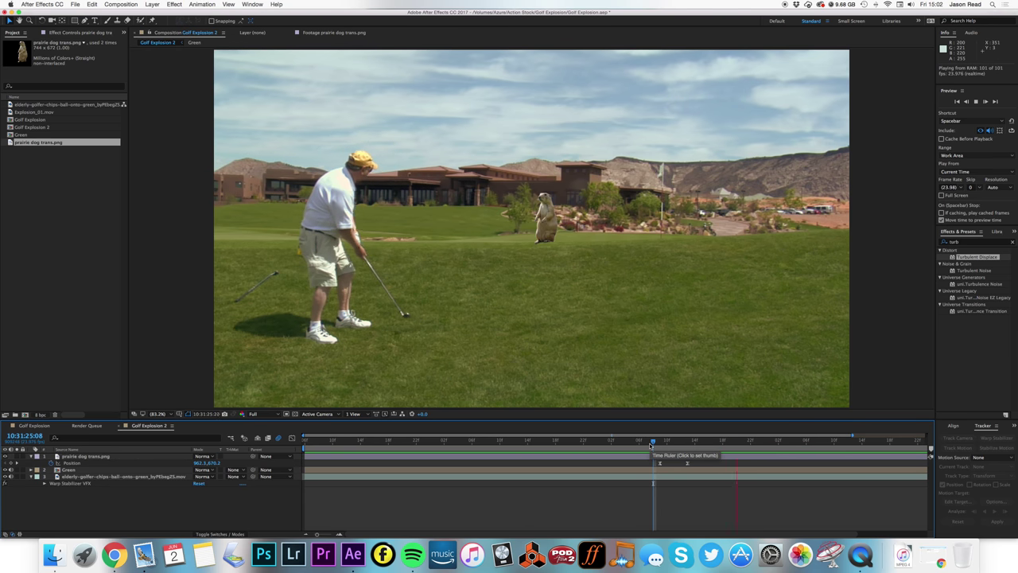
pyautogui.click(612, 443)
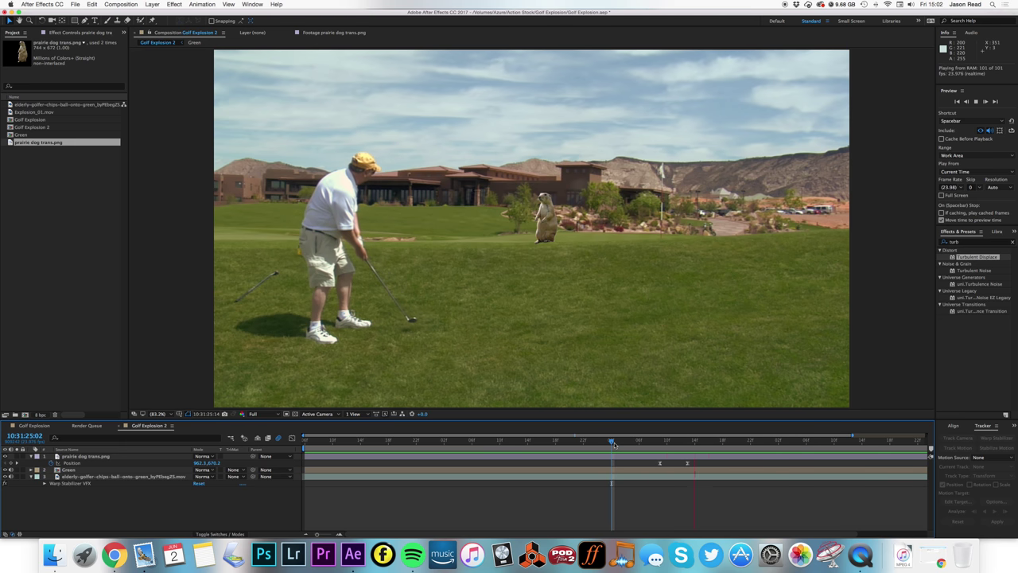
pyautogui.moveTo(612, 443); pyautogui.dragTo(702, 465)
pyautogui.moveTo(648, 447)
pyautogui.mouseDown()
pyautogui.moveTo(716, 447)
pyautogui.moveTo(663, 448)
pyautogui.mouseUp()
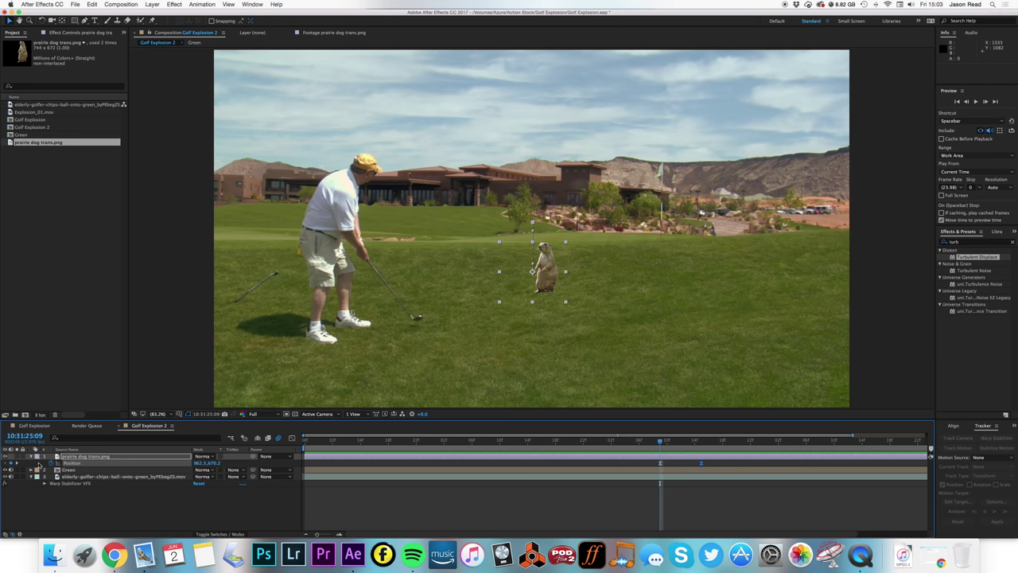
# Duplicate the golfer footage layer and place the copy just below the prairie dog
pyautogui.click(31, 457)
pyautogui.click(627, 473)
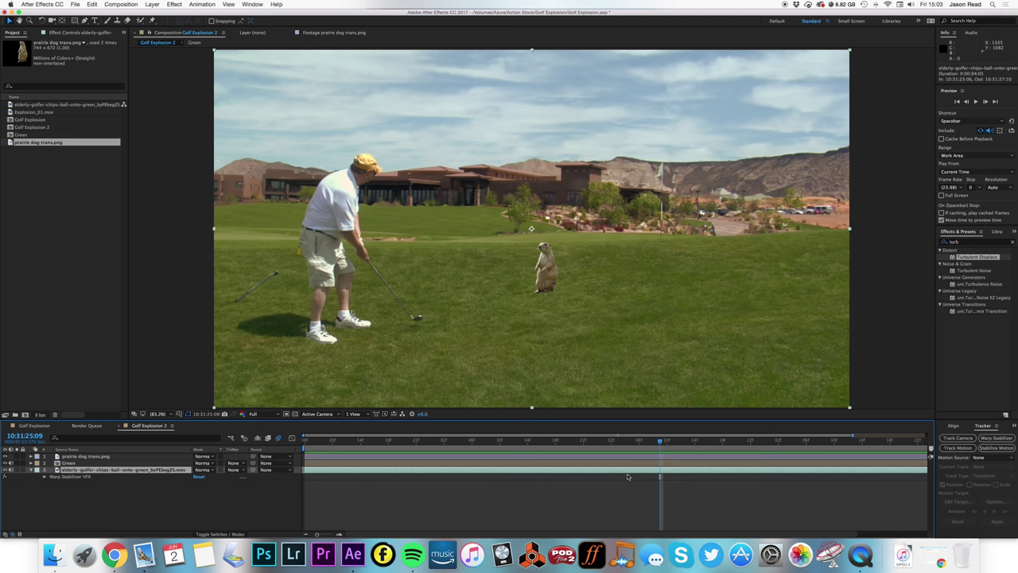
pyautogui.press('super+d')
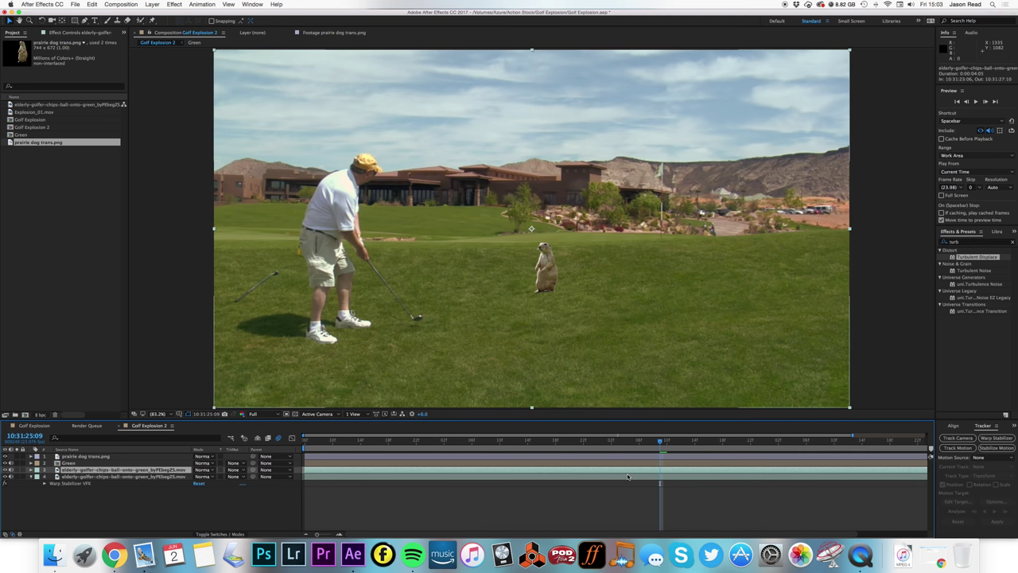
pyautogui.click(155, 5)
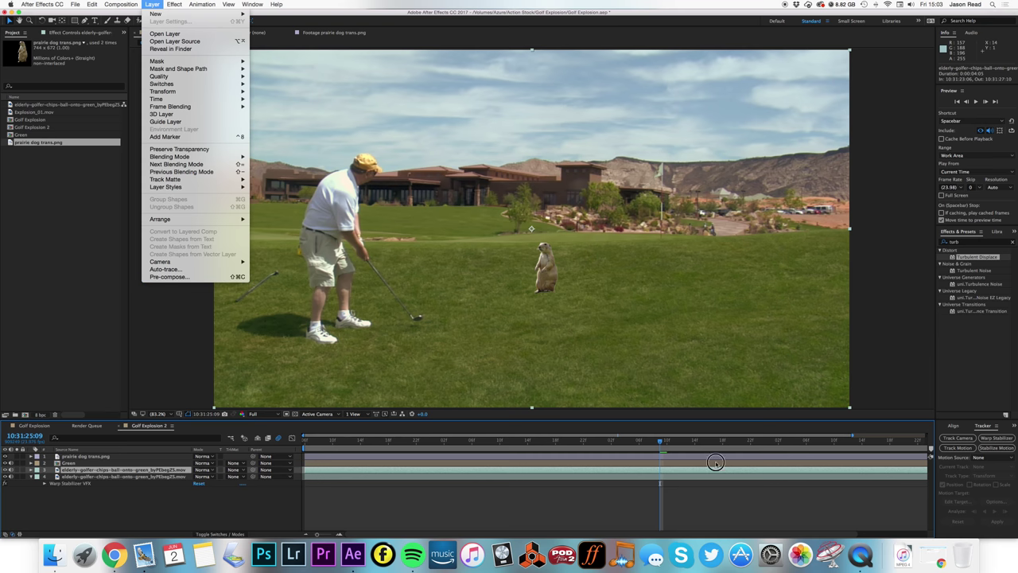
pyautogui.click(795, 353)
pyautogui.moveTo(171, 471); pyautogui.dragTo(170, 454)
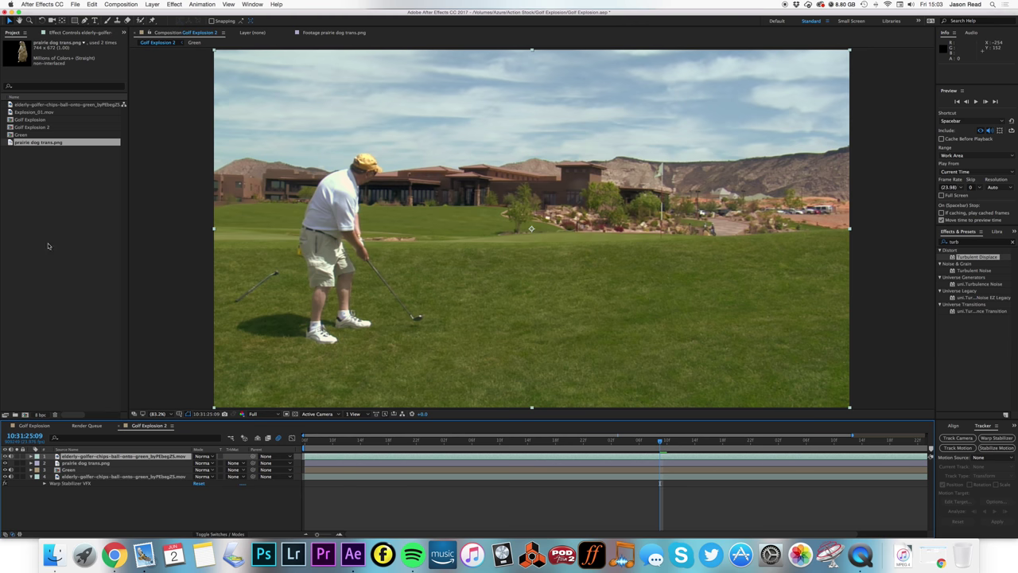
pyautogui.moveTo(107, 456); pyautogui.dragTo(109, 466)
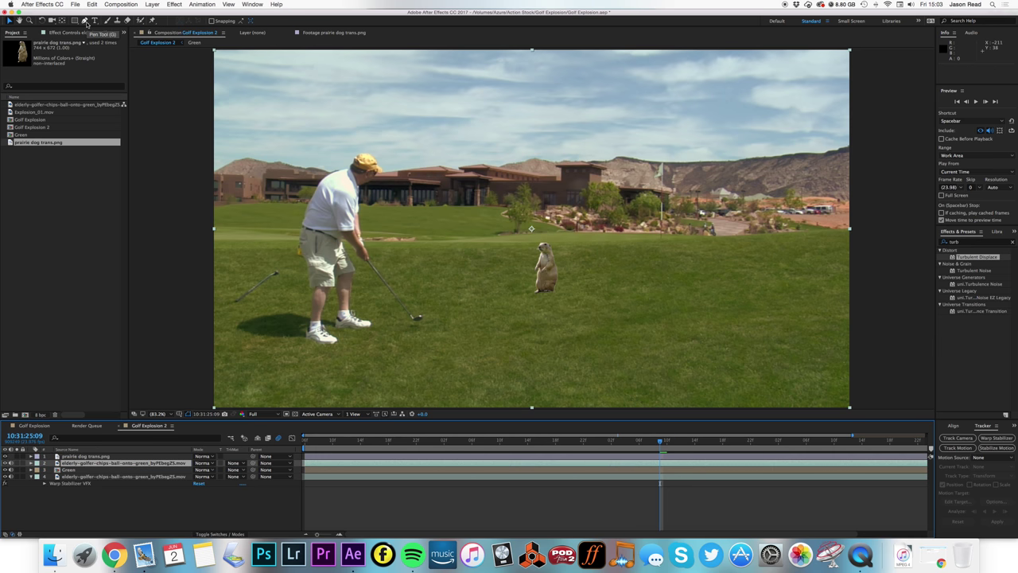
# Draw a four-point mask around the prairie dog on the golfer copy and move it above the dog
pyautogui.click(86, 21)
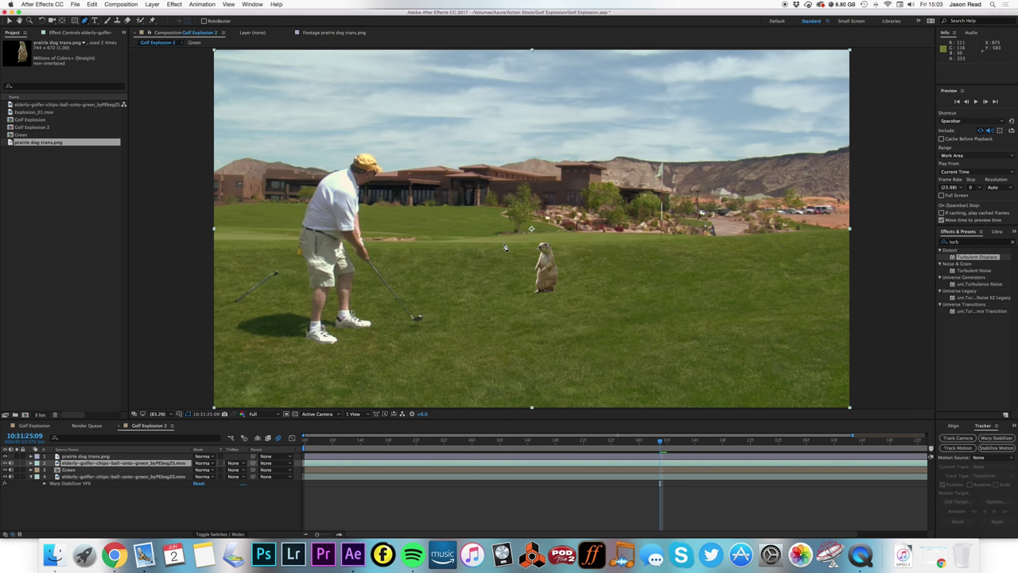
pyautogui.click(503, 245)
pyautogui.click(504, 328)
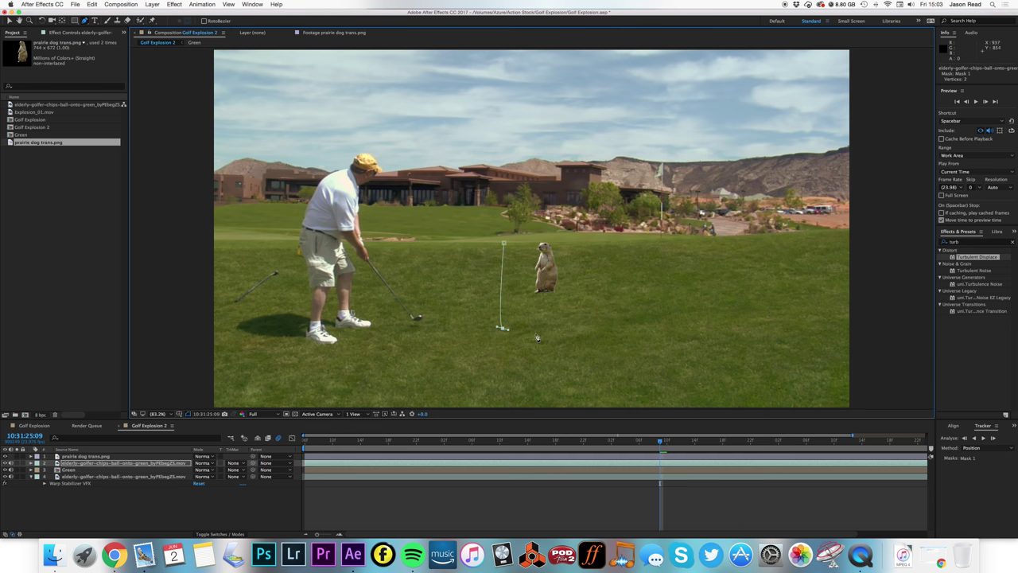
pyautogui.click(601, 329)
pyautogui.click(605, 241)
pyautogui.click(504, 244)
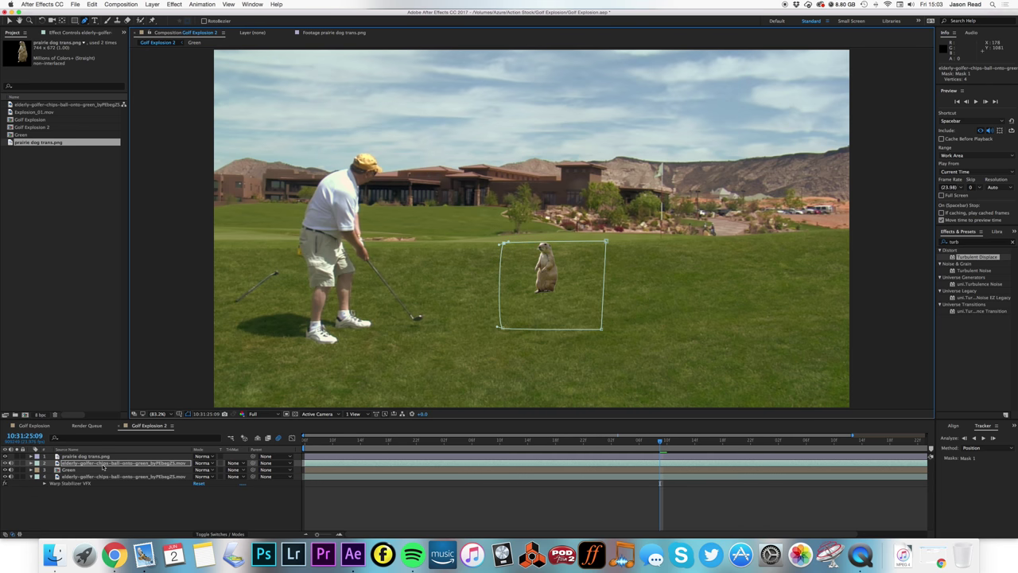
pyautogui.moveTo(102, 467); pyautogui.dragTo(102, 457)
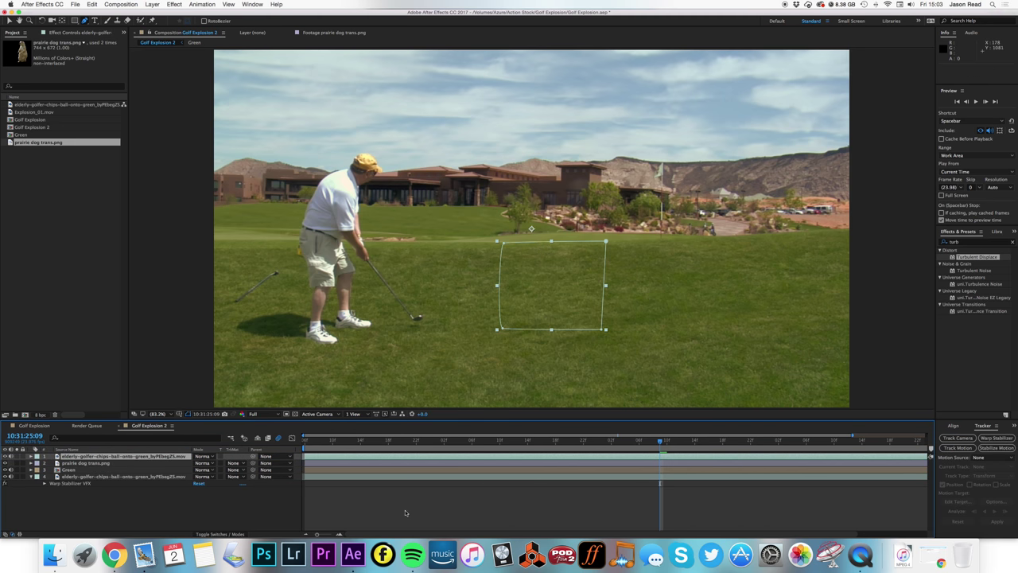
# Preview the composition, then select the prairie dog layer and reveal its Position keyframes
pyautogui.click(428, 519)
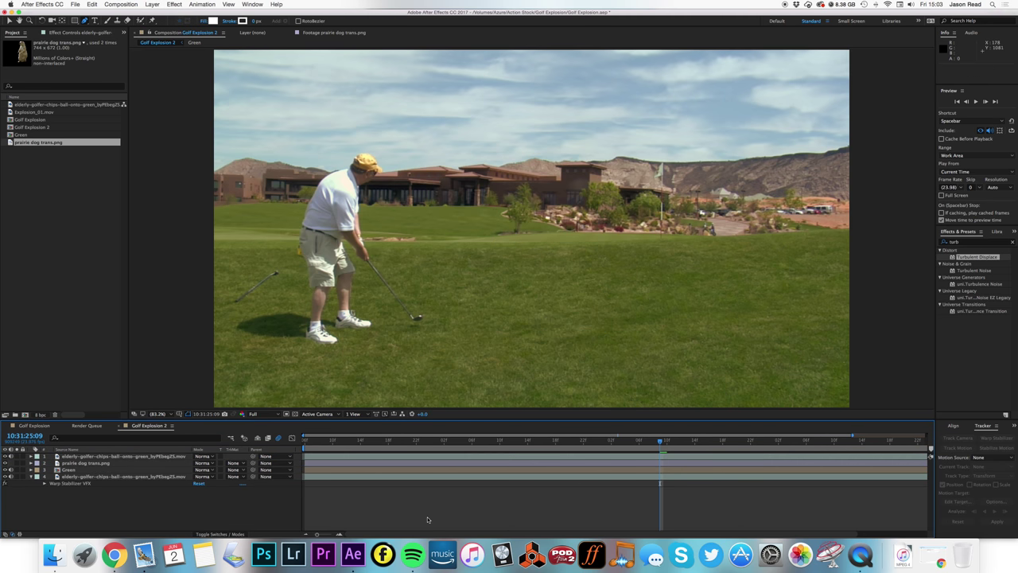
pyautogui.press('space')
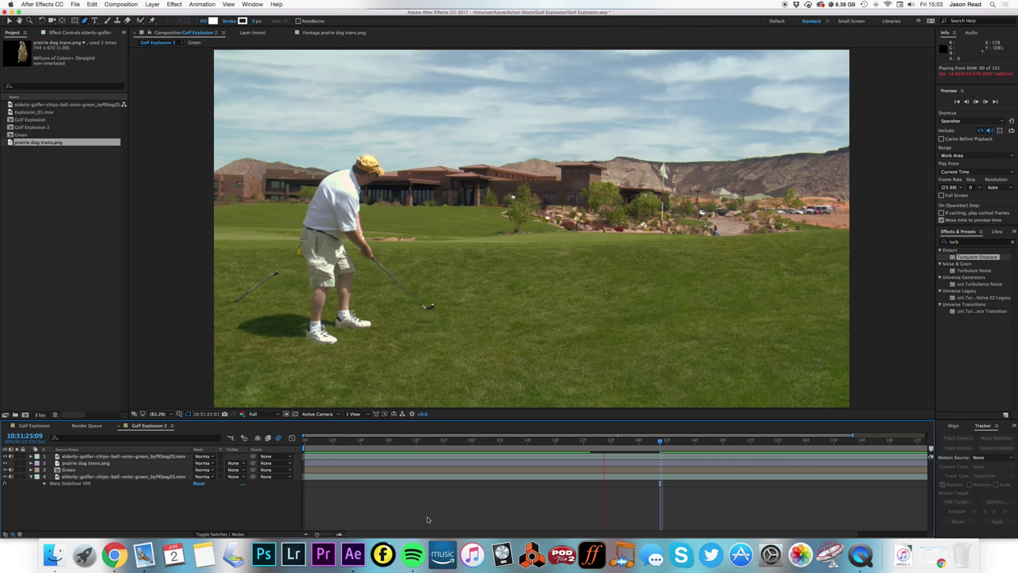
pyautogui.press('space')
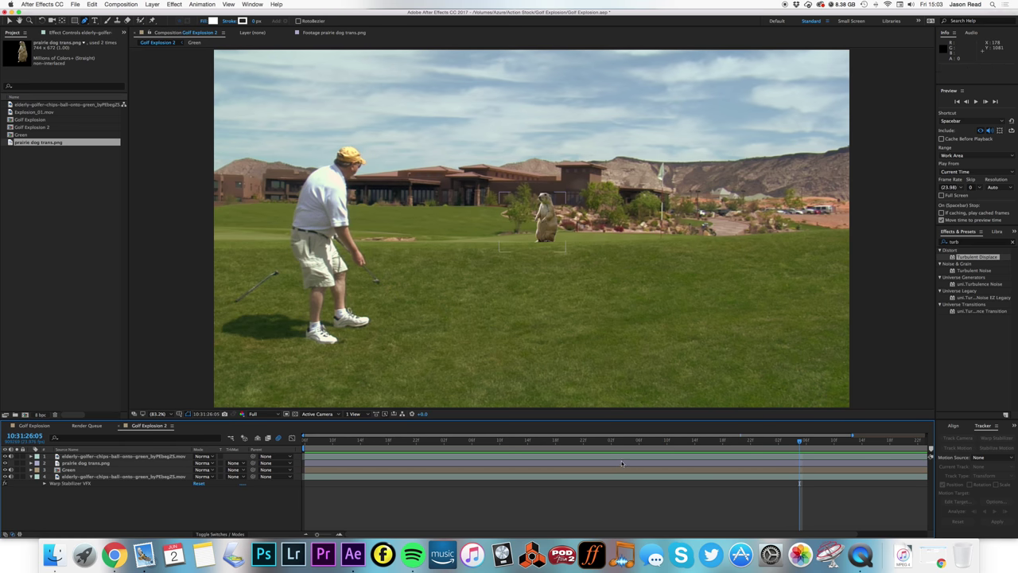
pyautogui.click(623, 458)
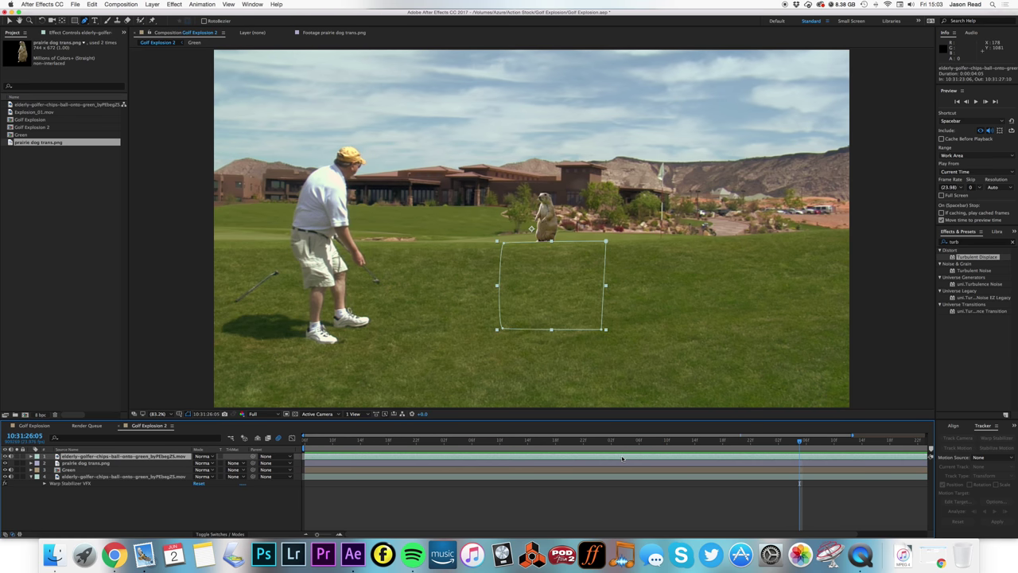
pyautogui.click(667, 463)
pyautogui.press('p')
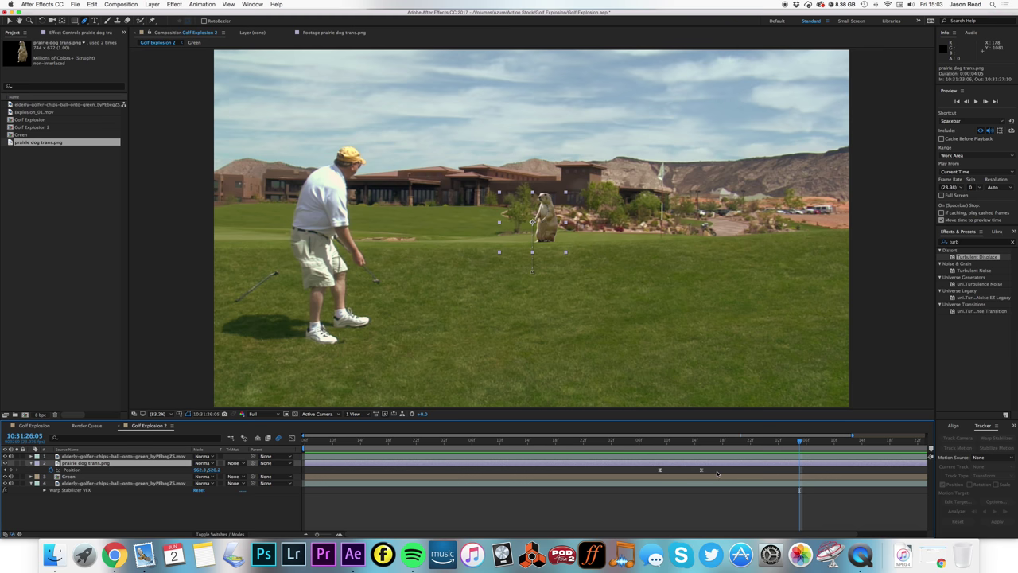
# Shift the Position keyframes later so the dog reaches 962.3, 320.2 at 10:31:25:22, then preview
pyautogui.moveTo(659, 470); pyautogui.dragTo(674, 471)
pyautogui.click(626, 441)
pyautogui.press('space')
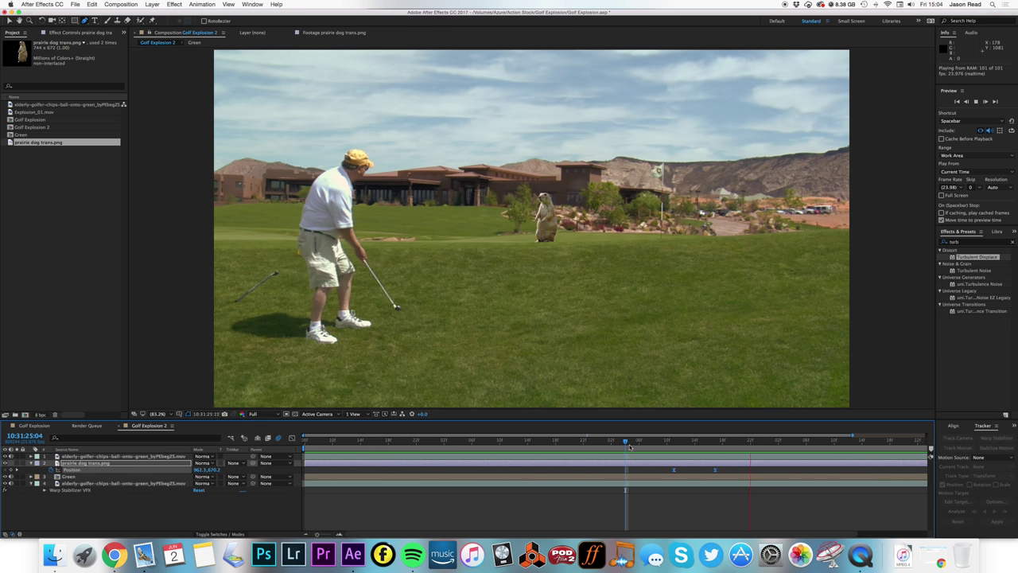
pyautogui.moveTo(674, 470); pyautogui.dragTo(689, 470)
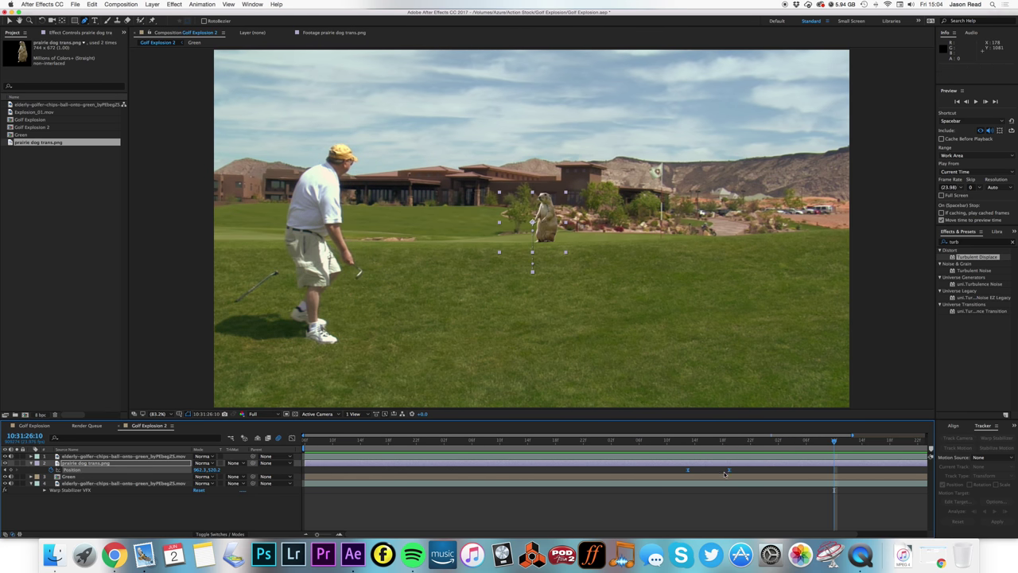
pyautogui.moveTo(727, 471); pyautogui.dragTo(750, 470)
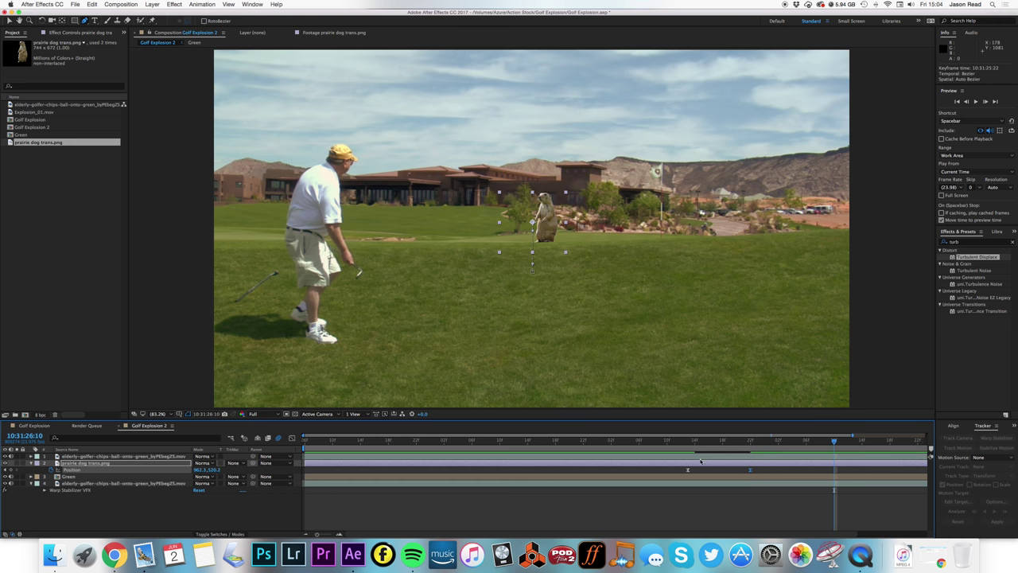
pyautogui.press('space')
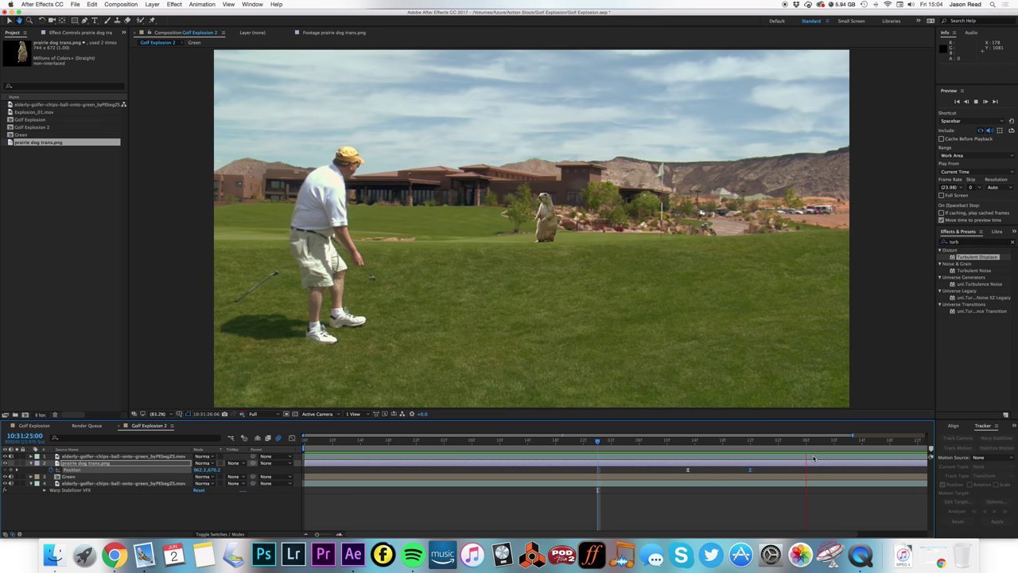
pyautogui.press('space')
pyautogui.press('g')
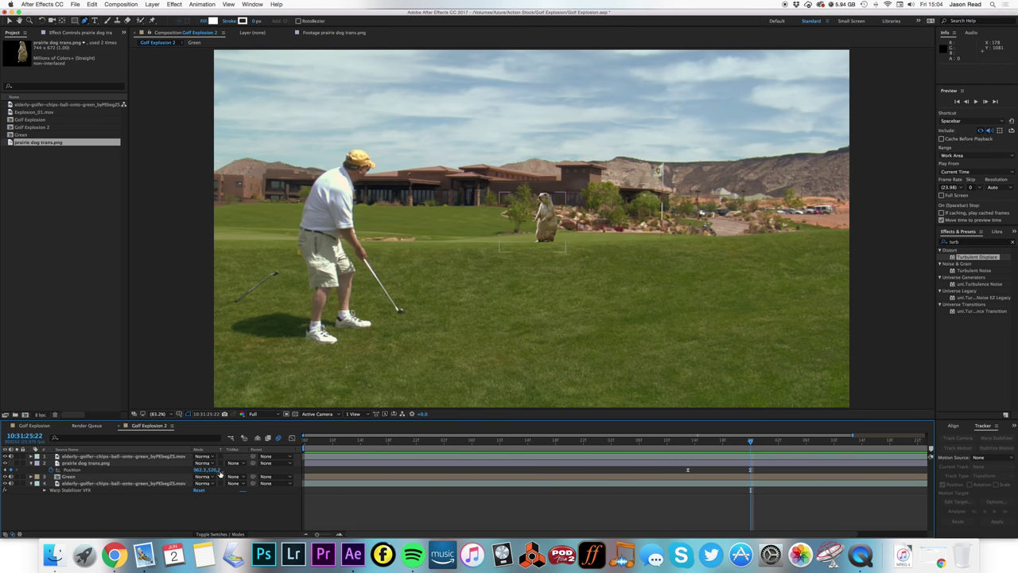
pyautogui.click(29, 463)
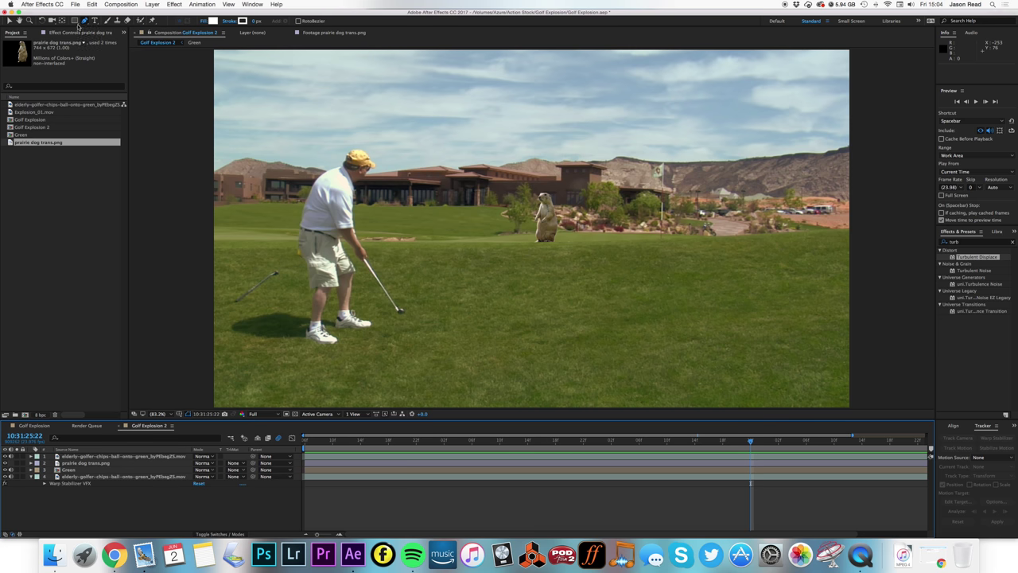
# Draw a tiny ellipse on the grass as Shape Layer 1 and centre its anchor point on it
pyautogui.moveTo(75, 21); pyautogui.dragTo(95, 42)
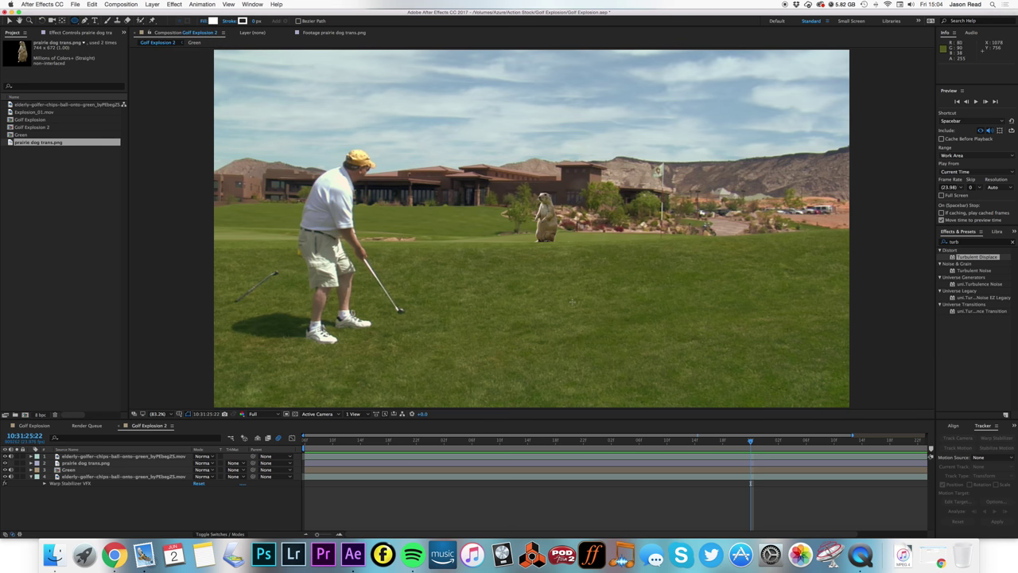
pyautogui.moveTo(570, 301); pyautogui.dragTo(575, 306)
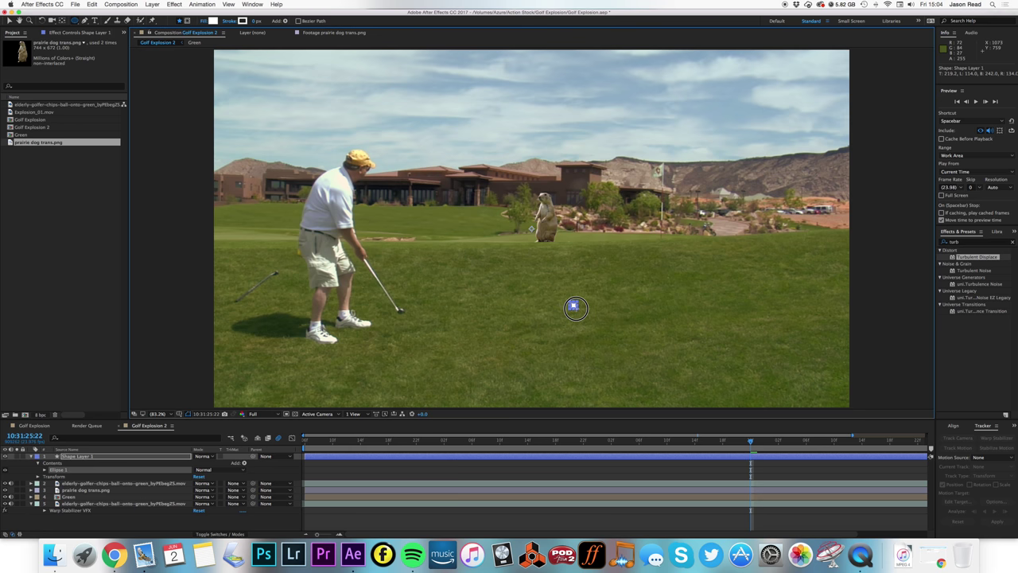
pyautogui.rightClick(714, 460)
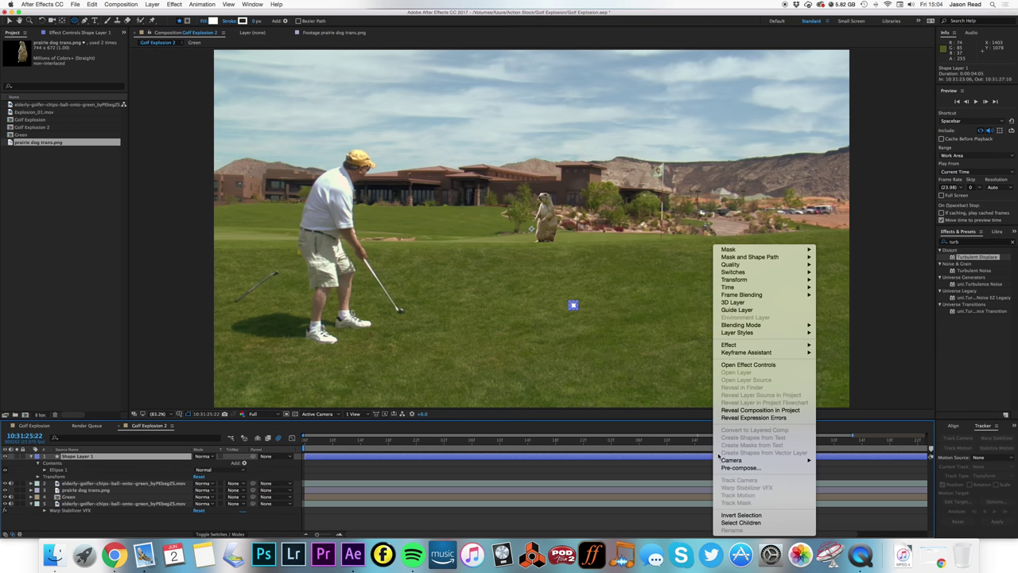
pyautogui.moveTo(770, 284)
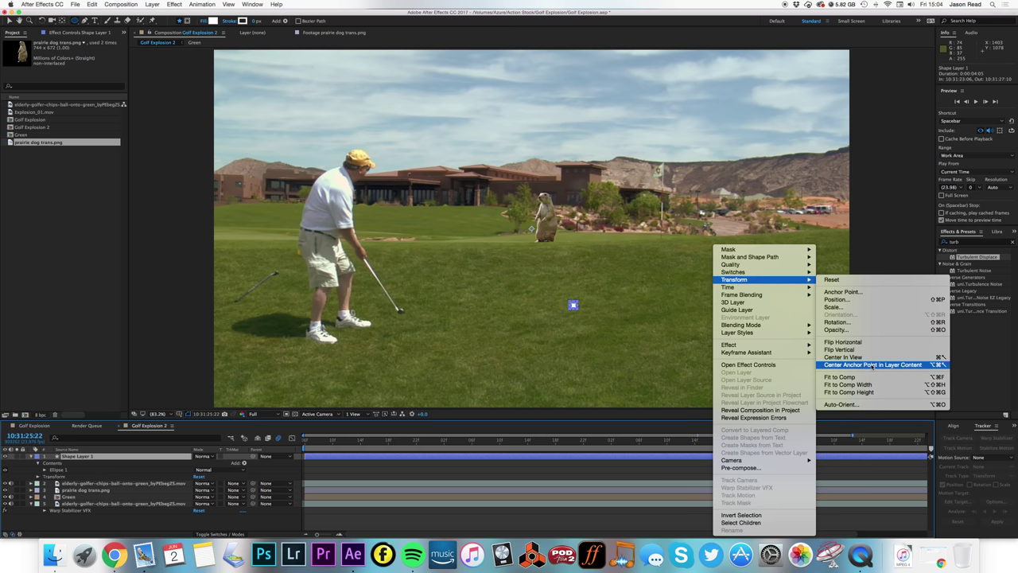
pyautogui.click(871, 364)
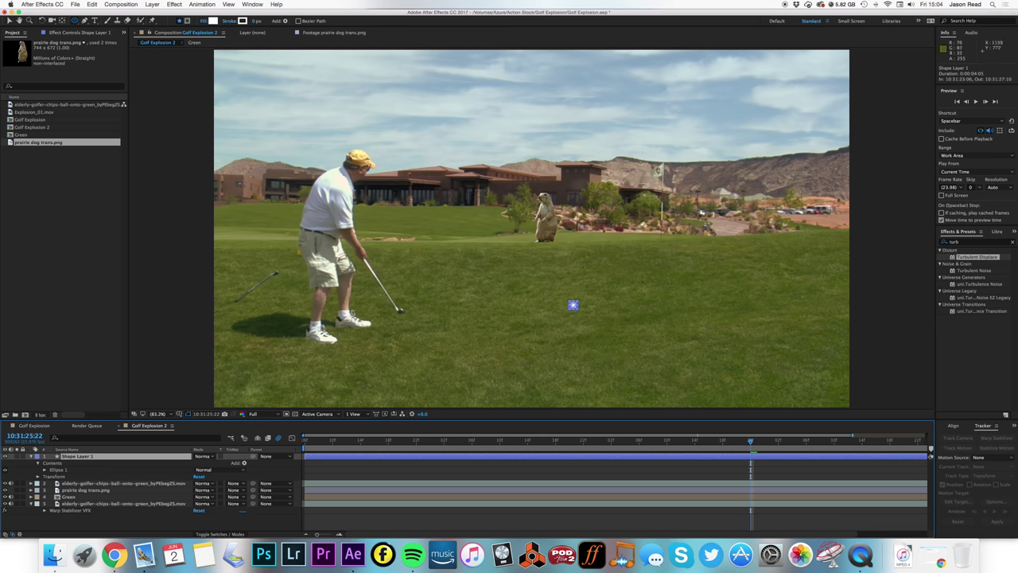
pyautogui.press(',')
pyautogui.press(',')
pyautogui.click(7, 21)
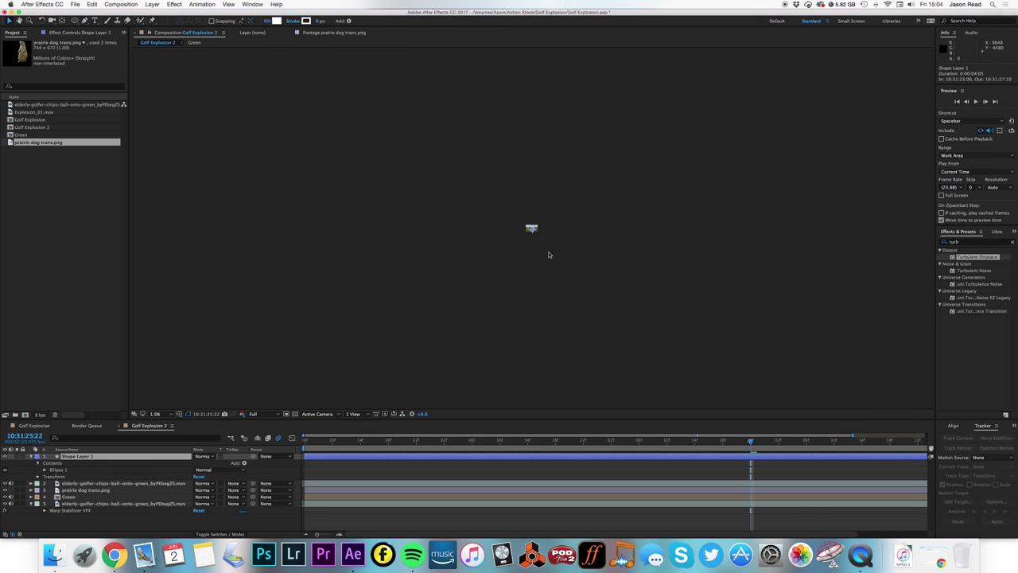
# Move the ball shape up onto the prairie dog's chest
pyautogui.press('.')
pyautogui.press('.')
pyautogui.press('.')
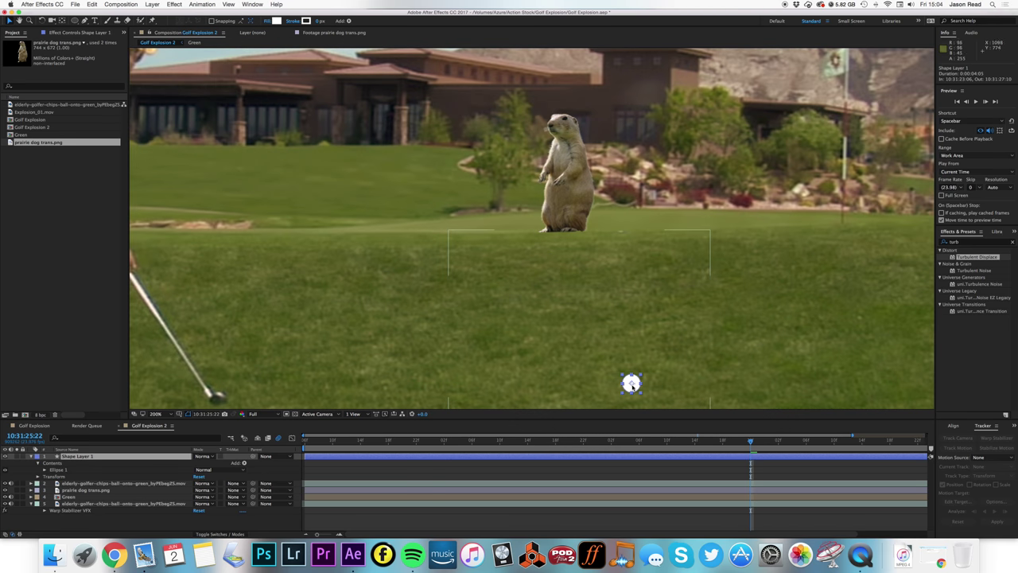
pyautogui.moveTo(632, 382); pyautogui.dragTo(594, 262)
pyautogui.moveTo(573, 221); pyautogui.dragTo(550, 179)
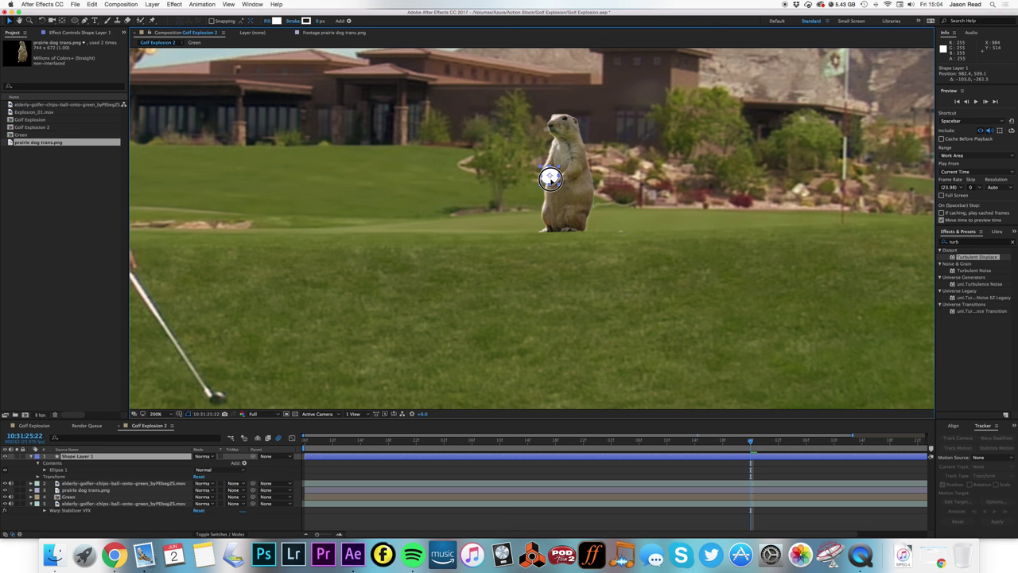
pyautogui.moveTo(551, 179); pyautogui.dragTo(549, 174)
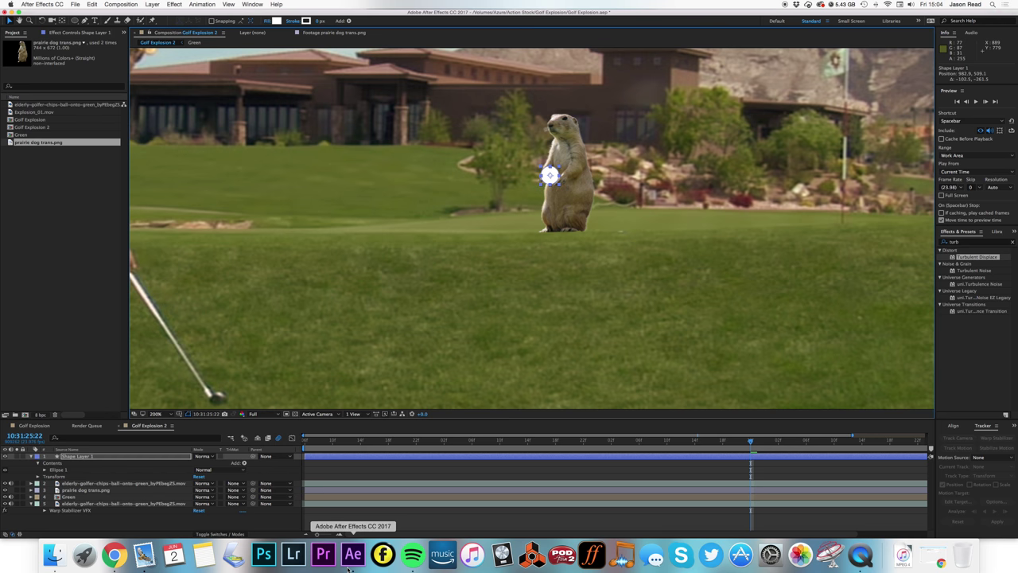
# Scale the ball down to about 78%, nudge it into place, and set the viewer to Fit
pyautogui.press('s')
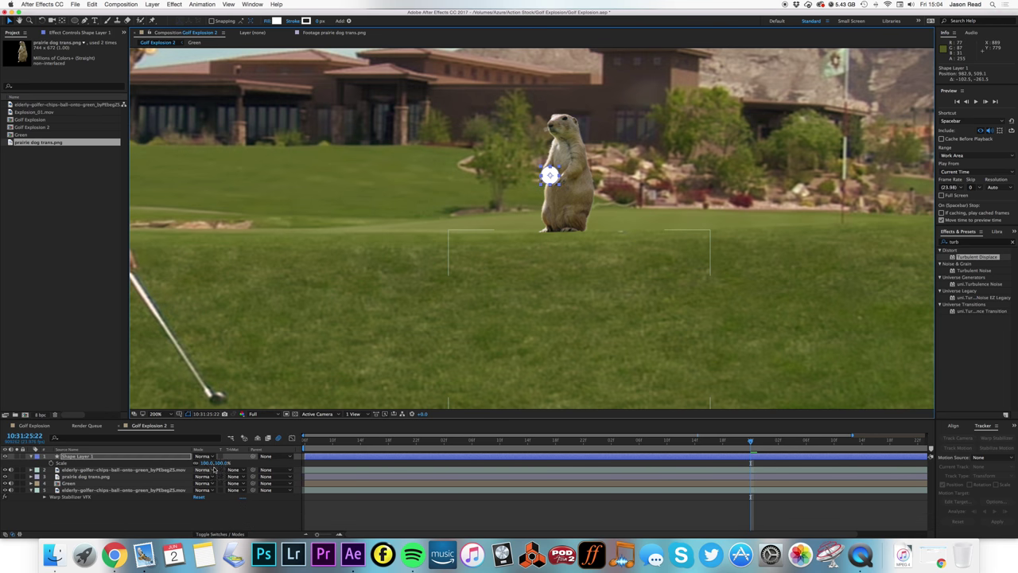
pyautogui.moveTo(211, 466); pyautogui.dragTo(125, 466)
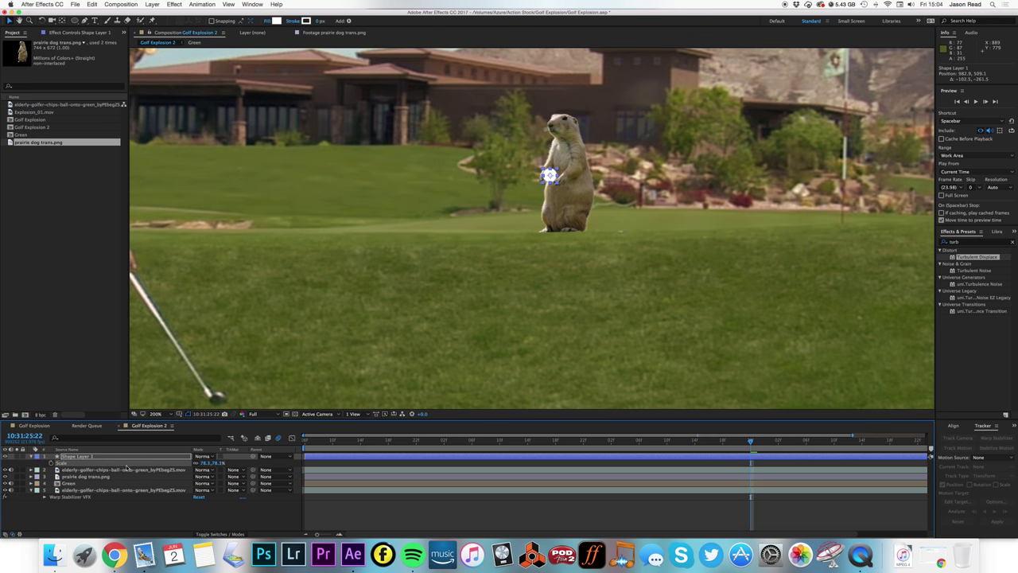
pyautogui.moveTo(549, 176); pyautogui.dragTo(550, 178)
pyautogui.click(157, 414)
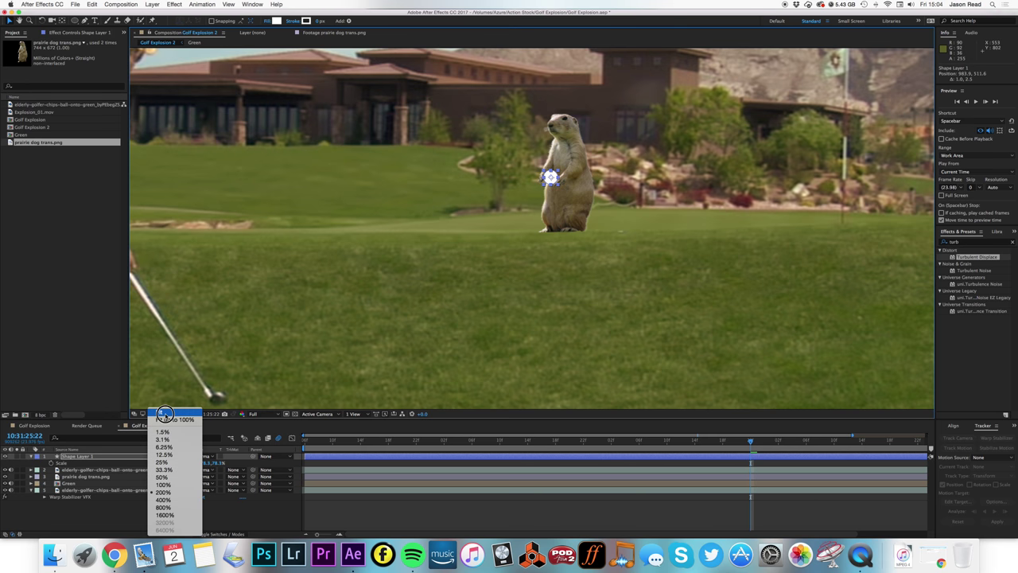
pyautogui.click(163, 411)
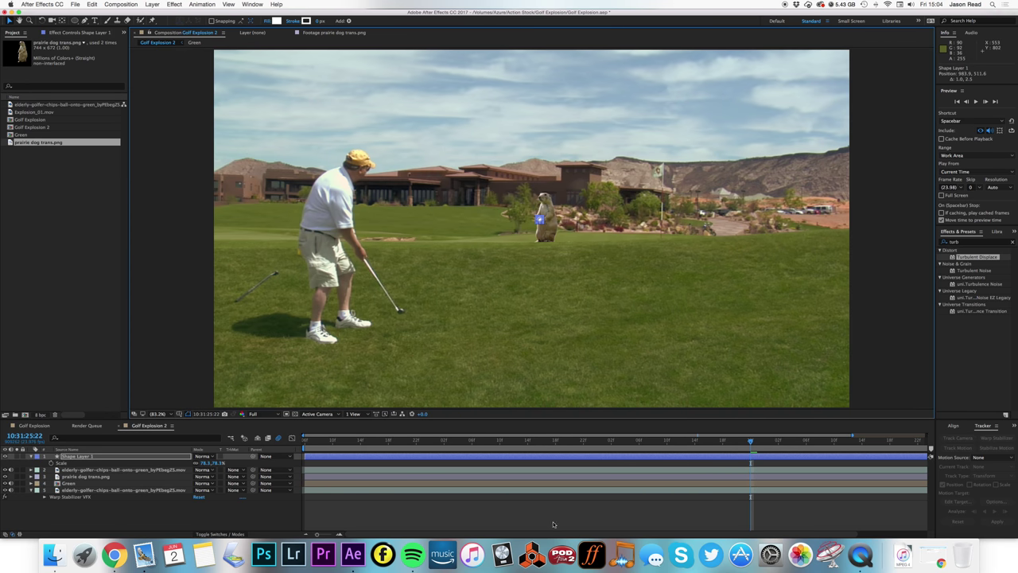
pyautogui.click(554, 524)
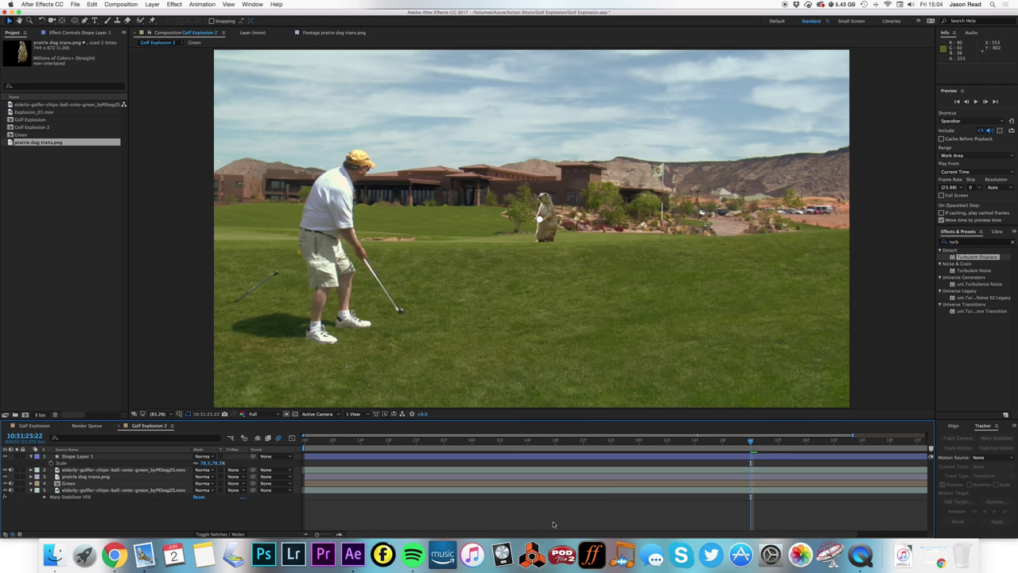
pyautogui.click(698, 458)
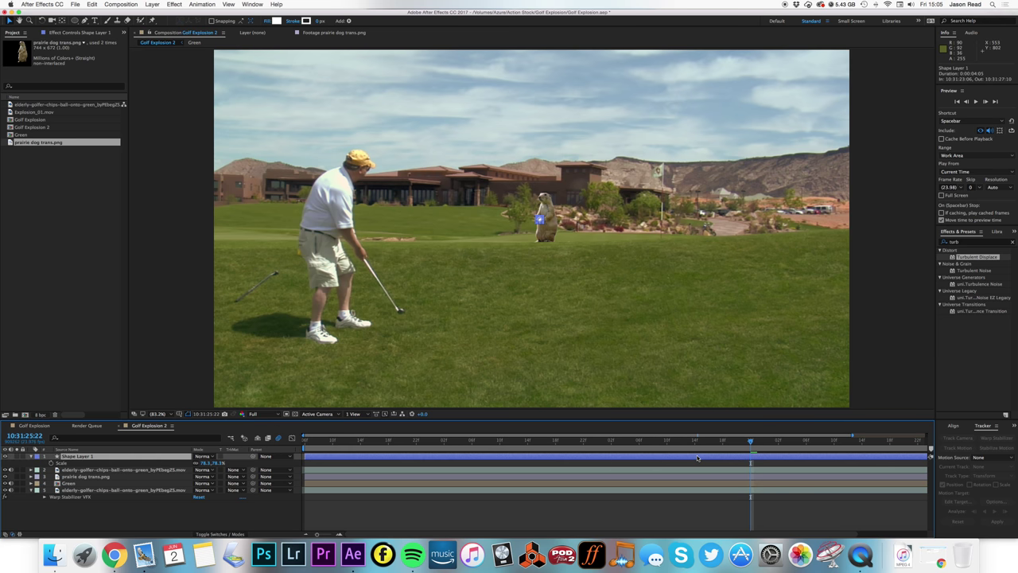
# Parent the ball layer to the prairie dog layer and return to before it pops up
pyautogui.click(30, 455)
pyautogui.moveTo(253, 456); pyautogui.dragTo(126, 469)
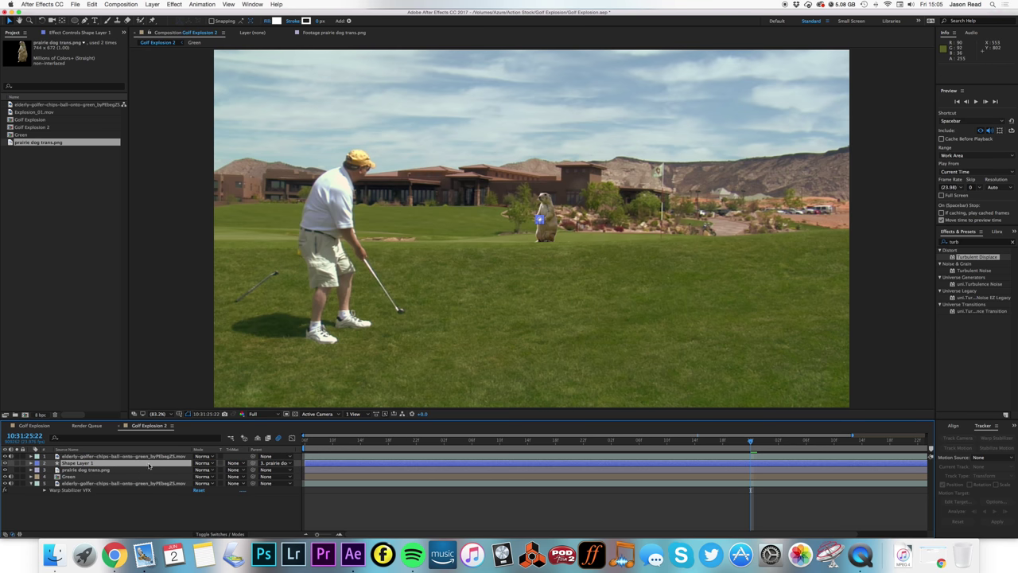
pyautogui.click(626, 440)
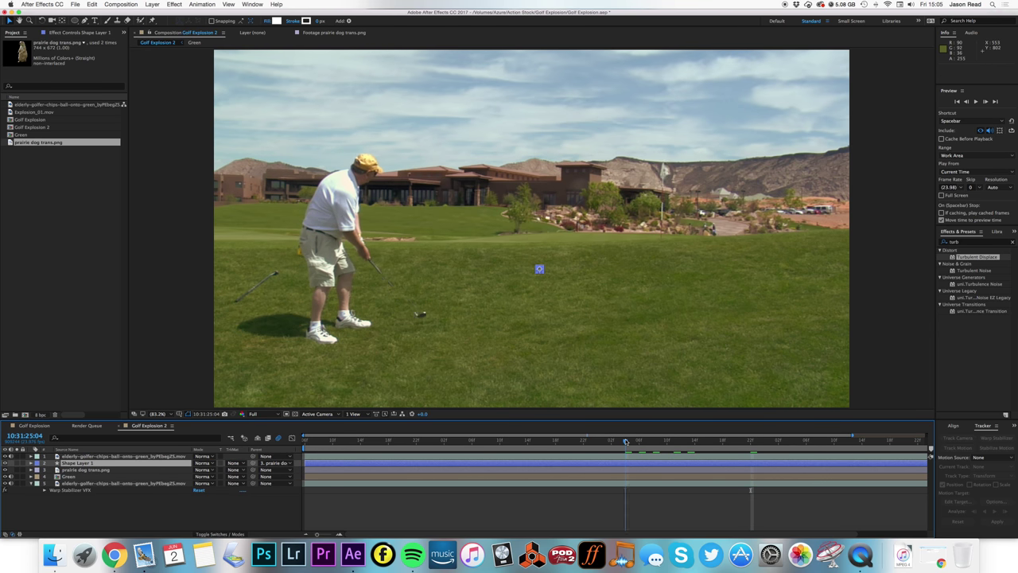
pyautogui.click(655, 499)
# Preview the ball rising with the prairie dog and stop on frame 26:02
pyautogui.press('space')
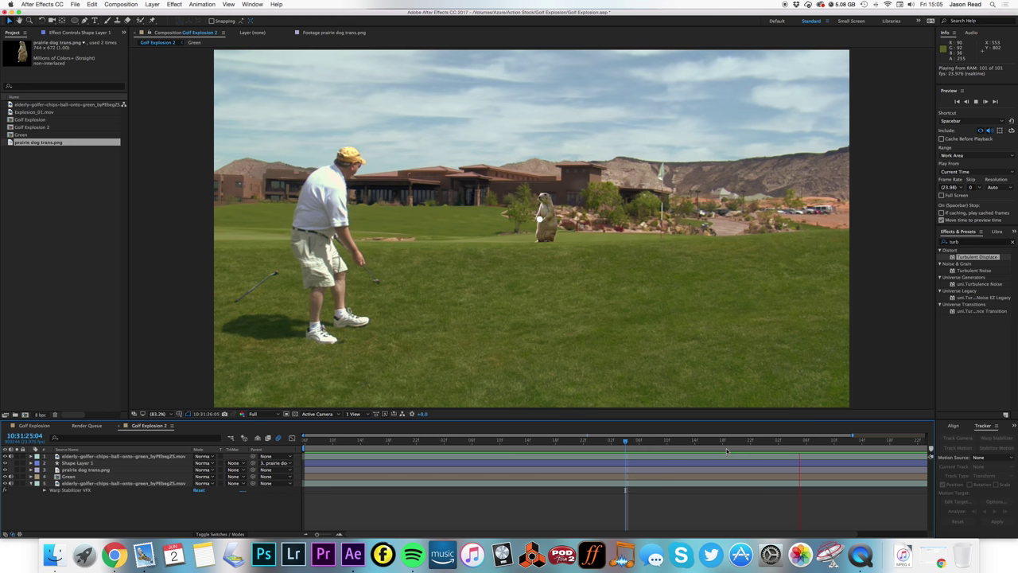
pyautogui.press('space')
pyautogui.moveTo(743, 443); pyautogui.dragTo(780, 444)
# At frame 26:12, keyframe the ball at the golfer's feet and arc its path upward
pyautogui.click(782, 463)
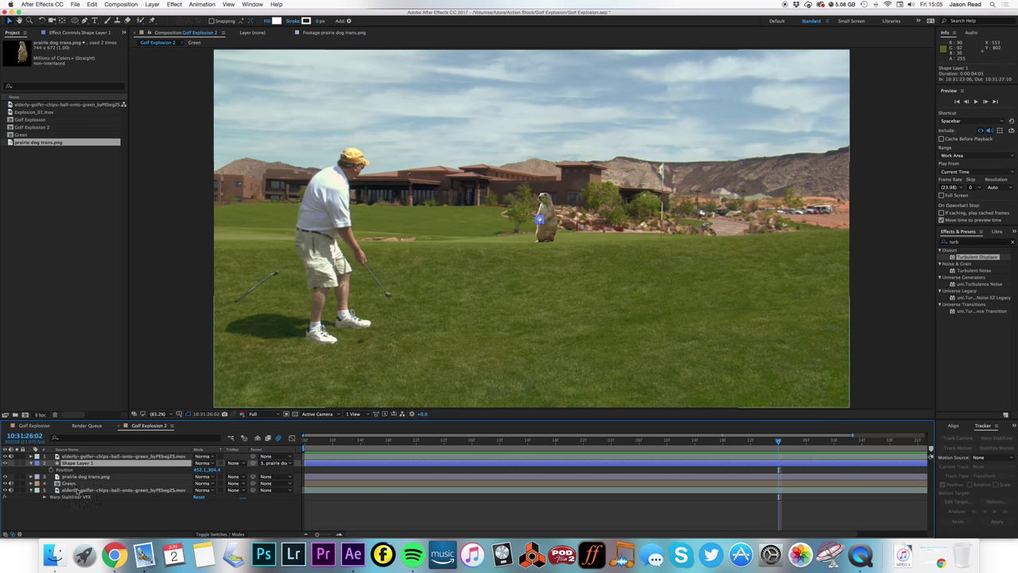
pyautogui.click(751, 464)
pyautogui.press('space')
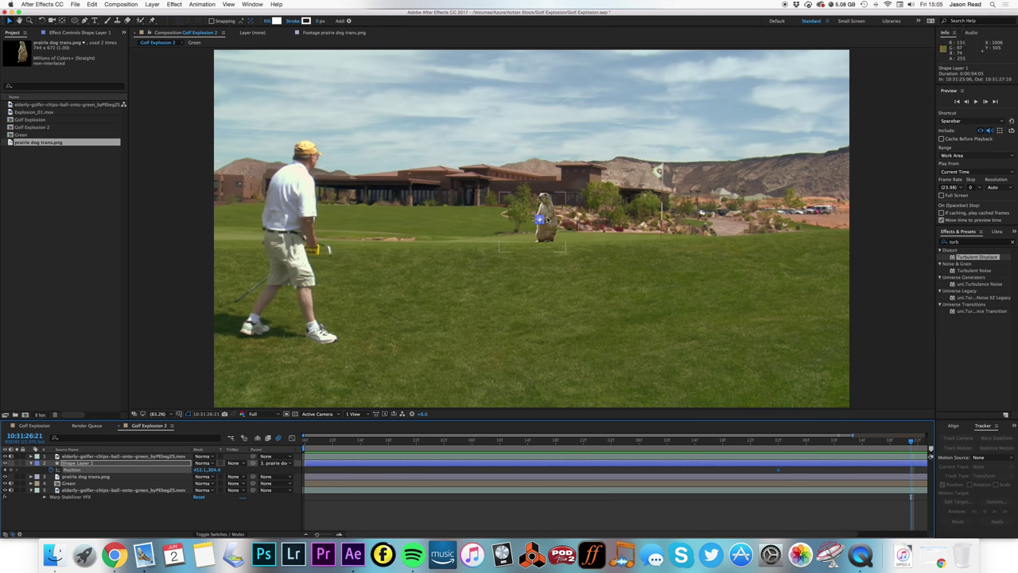
pyautogui.click(843, 441)
pyautogui.moveTo(843, 441); pyautogui.dragTo(848, 440)
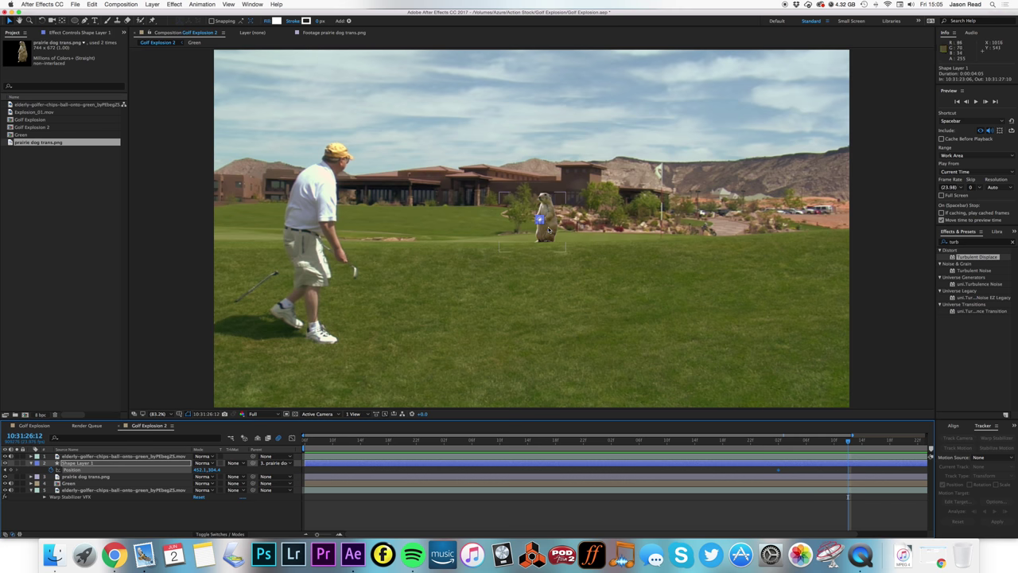
pyautogui.moveTo(539, 221); pyautogui.dragTo(417, 173)
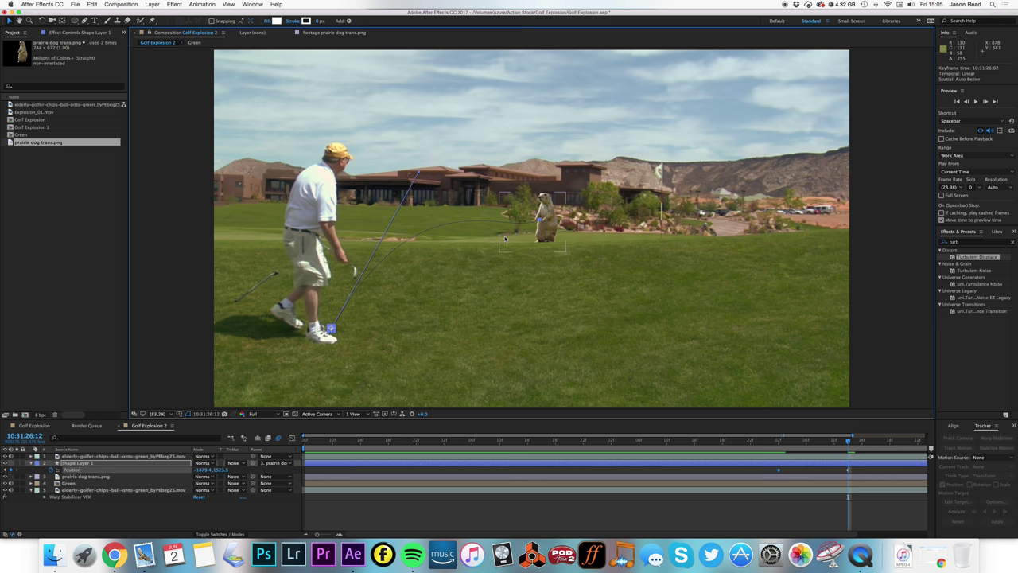
pyautogui.moveTo(504, 238); pyautogui.dragTo(473, 119)
# Preview the throw, then slide both Position keyframes earlier to start at 25:22
pyautogui.click(766, 441)
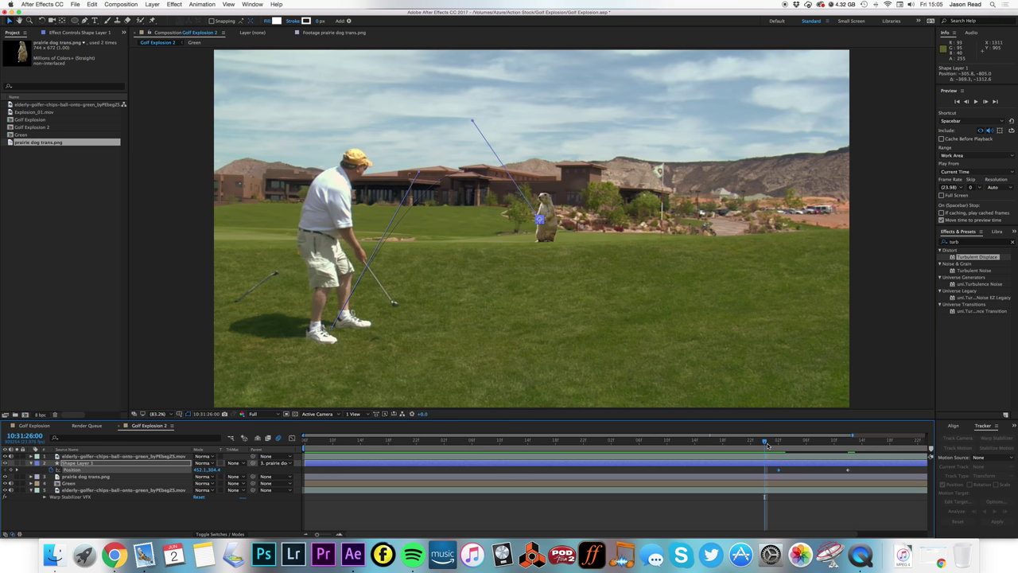
pyautogui.press('space')
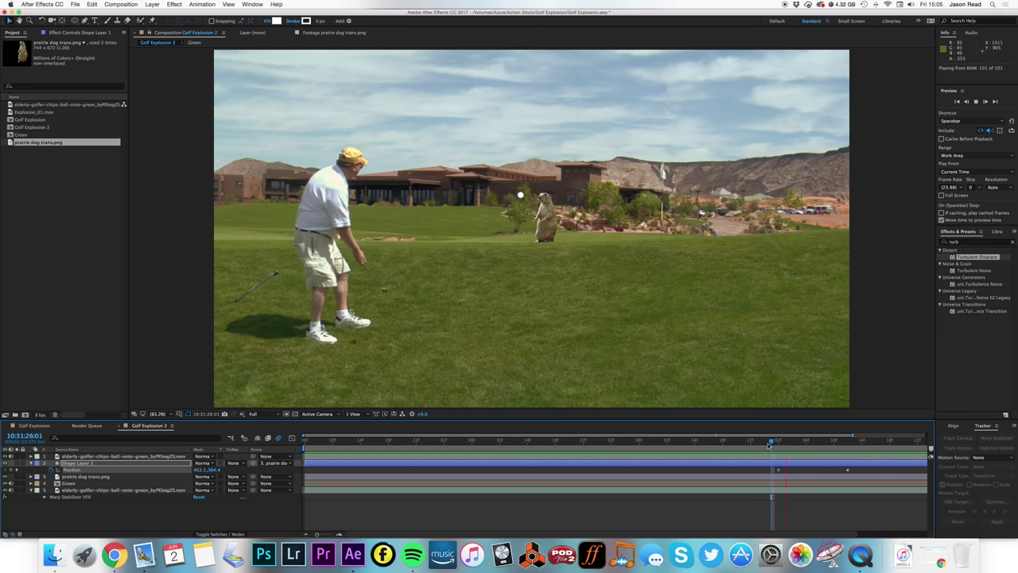
pyautogui.press('space')
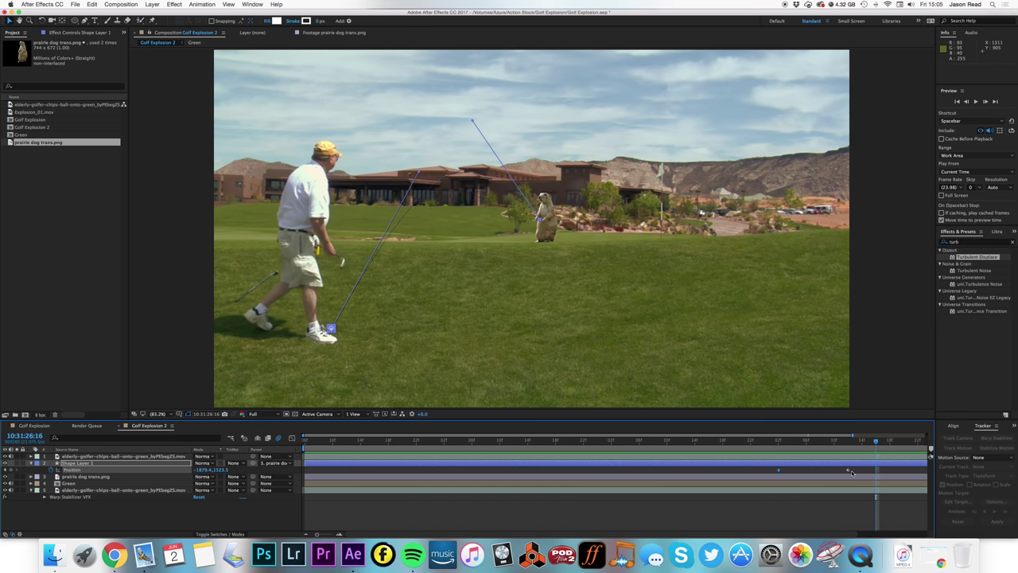
pyautogui.click(750, 442)
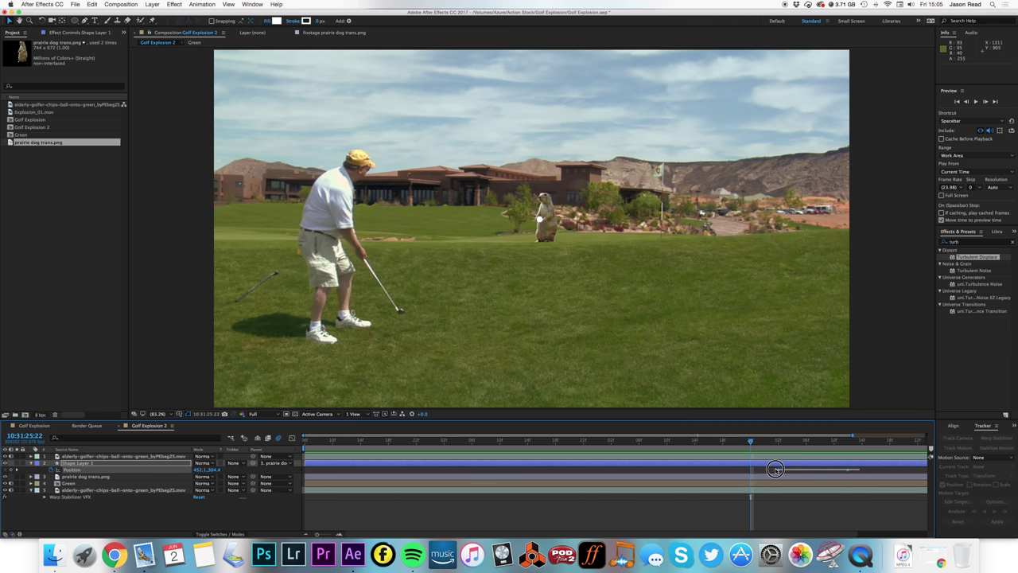
pyautogui.moveTo(778, 470); pyautogui.dragTo(754, 471)
pyautogui.click(755, 476)
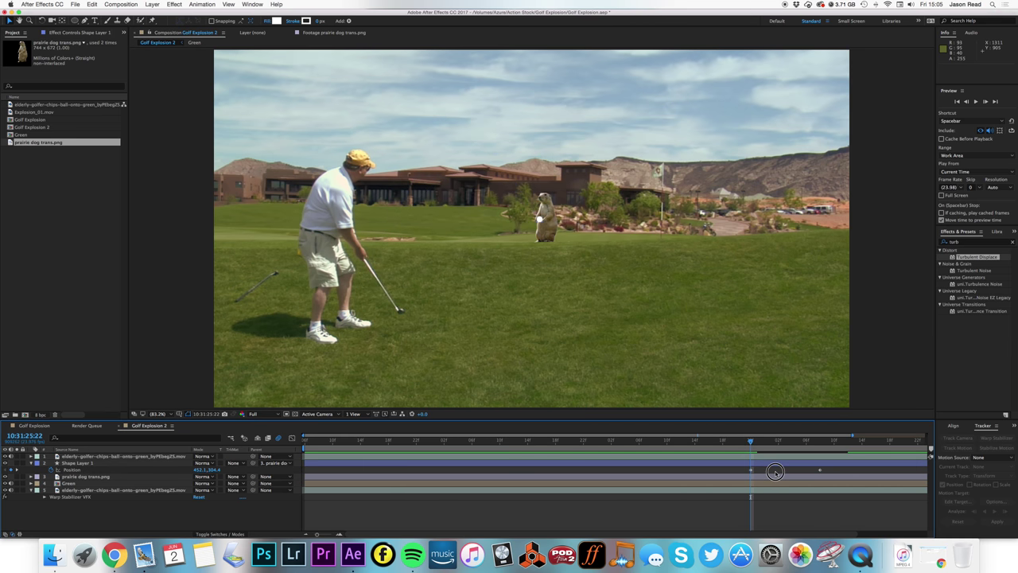
pyautogui.click(751, 471)
# Apply Easy Ease to the ball's Position keyframes and review the throw up to 26:07
pyautogui.click(202, 4)
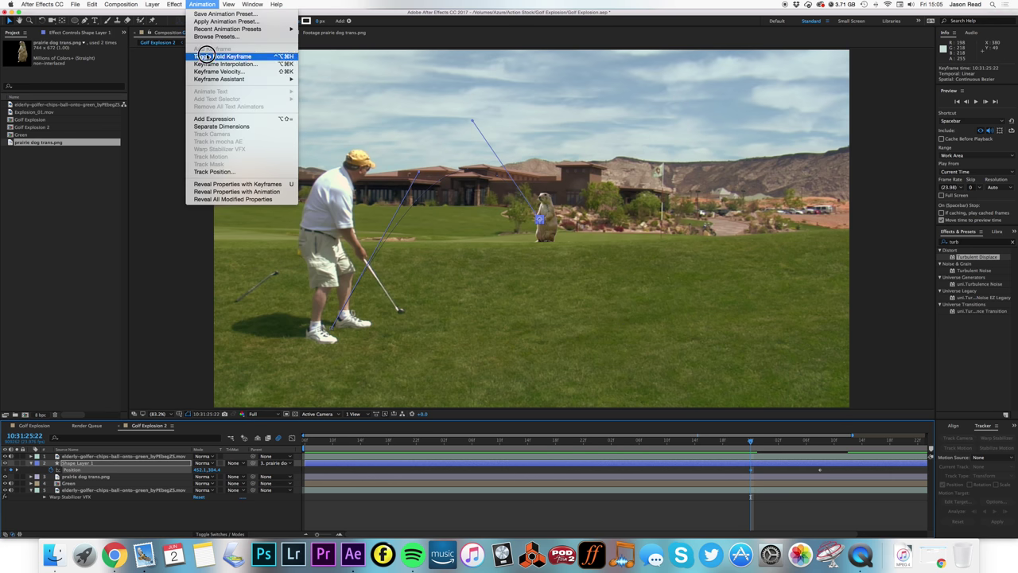
pyautogui.moveTo(214, 75)
pyautogui.click(342, 90)
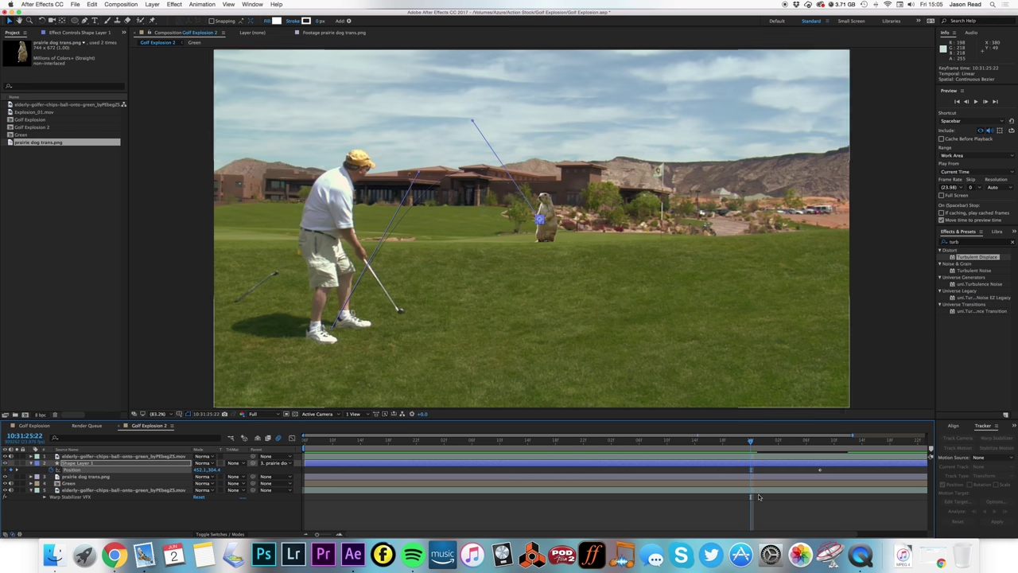
pyautogui.click(723, 442)
pyautogui.moveTo(722, 444); pyautogui.dragTo(793, 443)
pyautogui.click(790, 463)
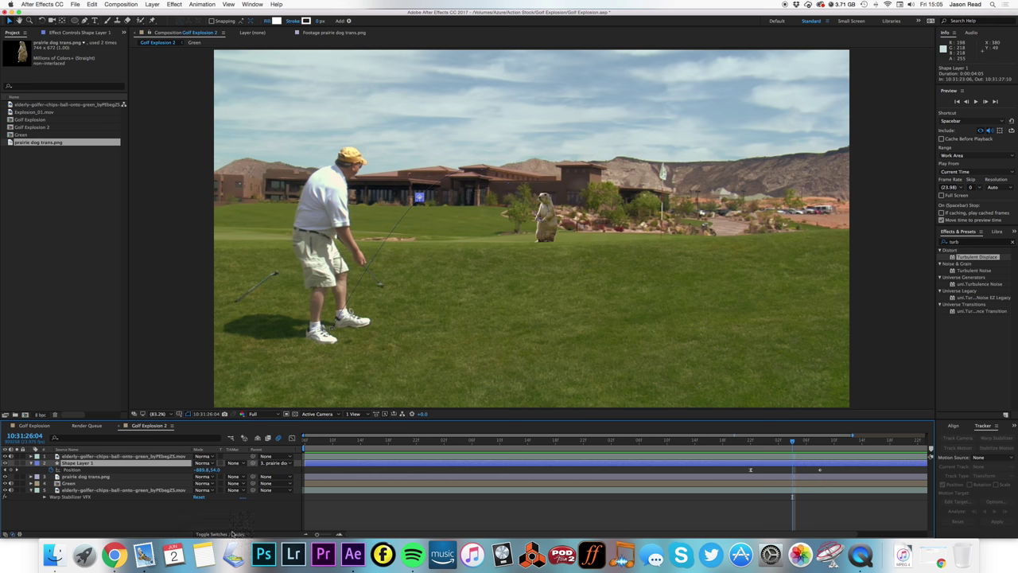
# Set a layer switch, collapse Shape Layer 1, and preview the throw from 25:12
pyautogui.click(233, 534)
pyautogui.click(226, 456)
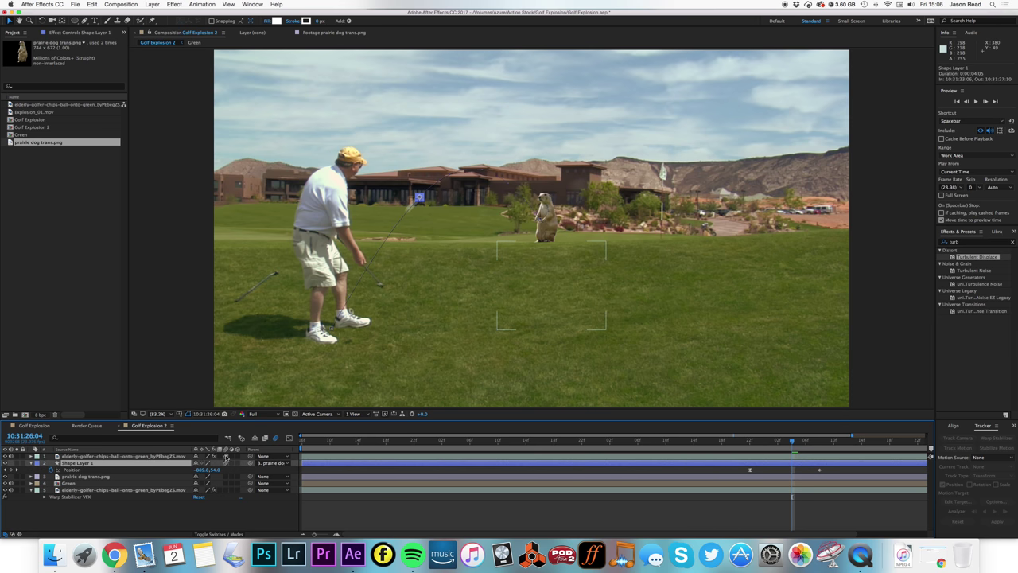
pyautogui.click(33, 462)
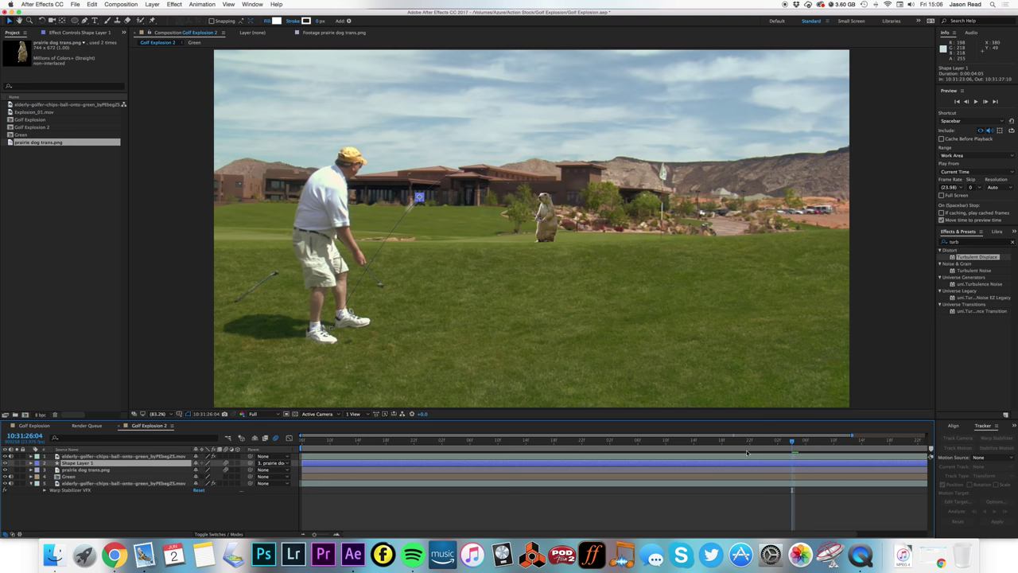
pyautogui.moveTo(735, 444); pyautogui.dragTo(681, 443)
pyautogui.press('space')
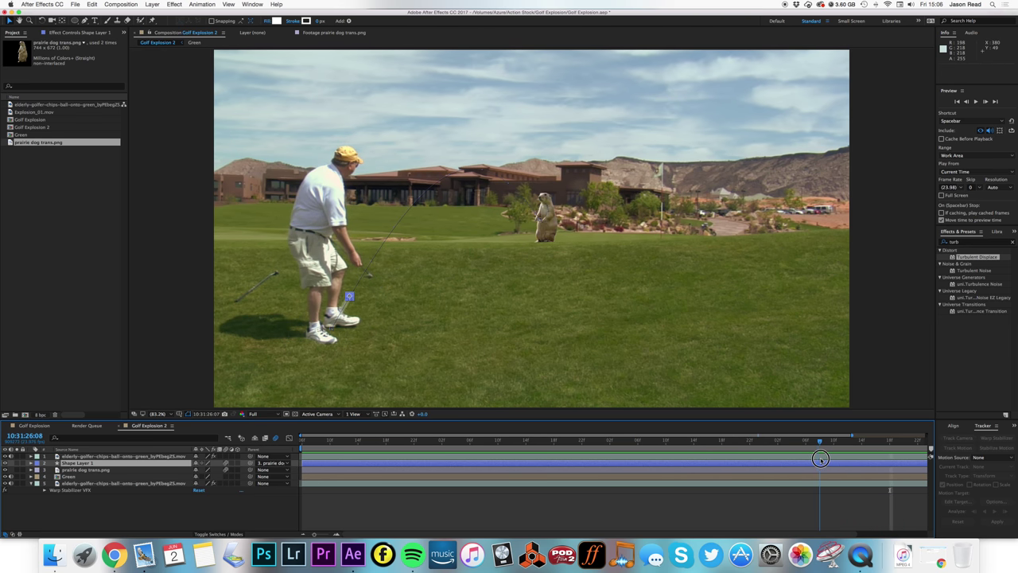
pyautogui.click(36, 112)
# Place Explosion_01.mov at the golfer's feet, delay it until the ball lands, and preview it
pyautogui.moveTo(28, 119); pyautogui.dragTo(347, 124)
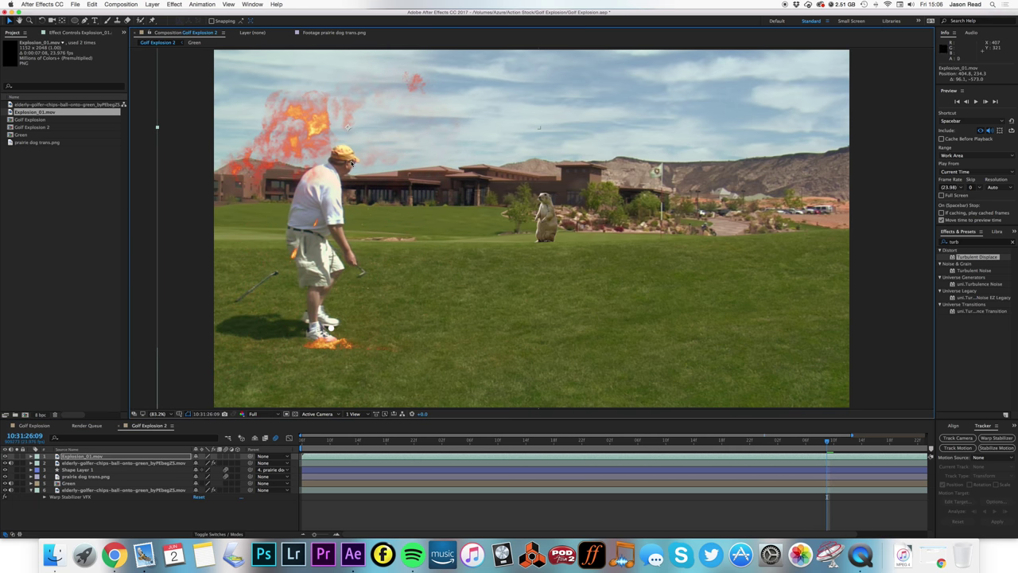
pyautogui.moveTo(417, 461); pyautogui.dragTo(818, 441)
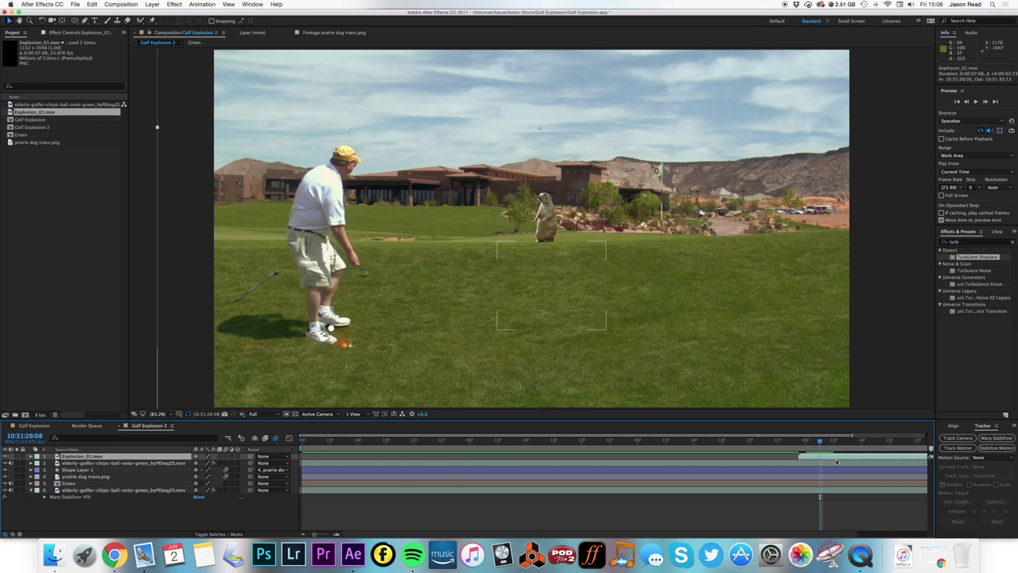
pyautogui.press('space')
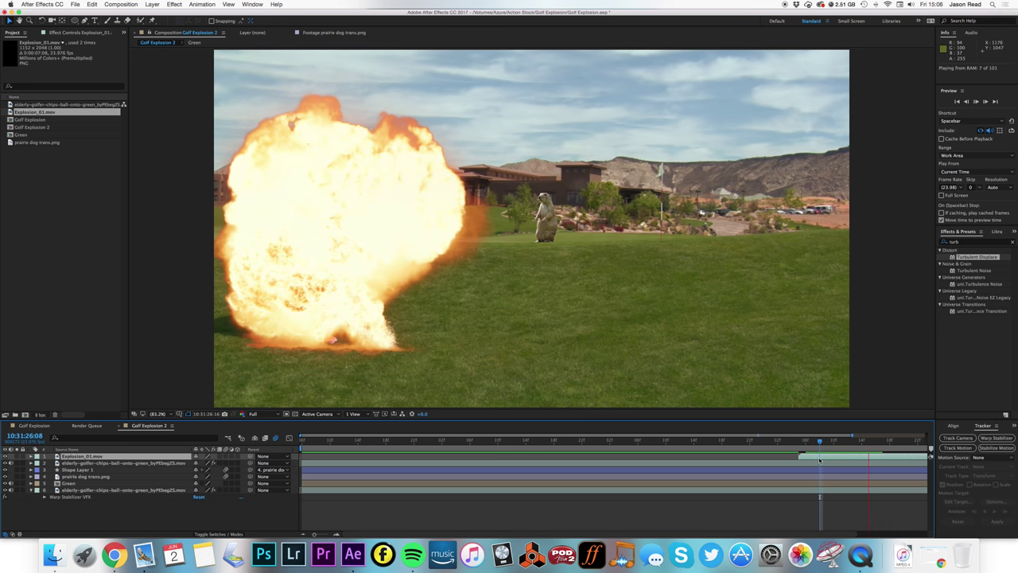
pyautogui.hscroll(3, 796, 457)
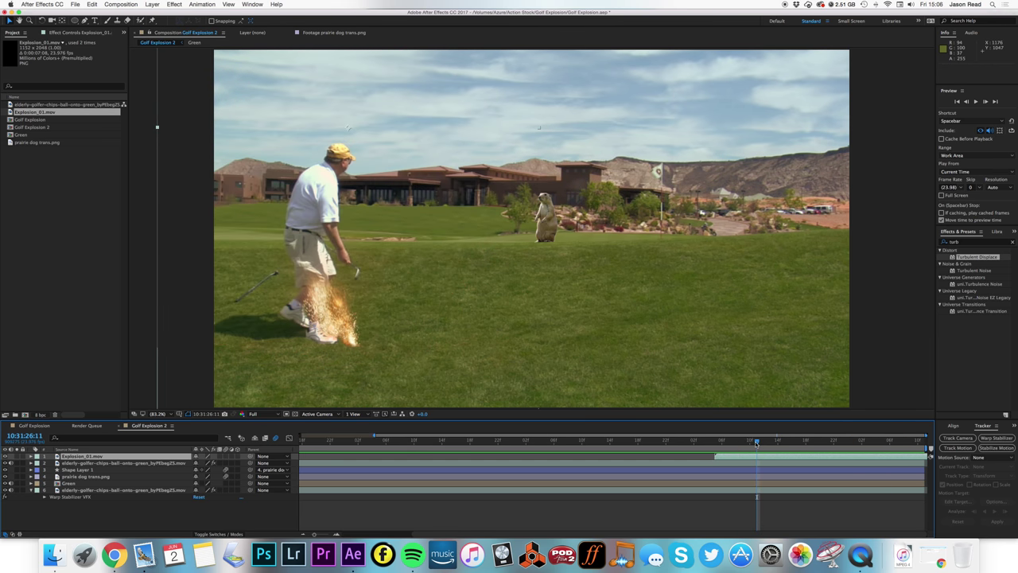
pyautogui.click(616, 440)
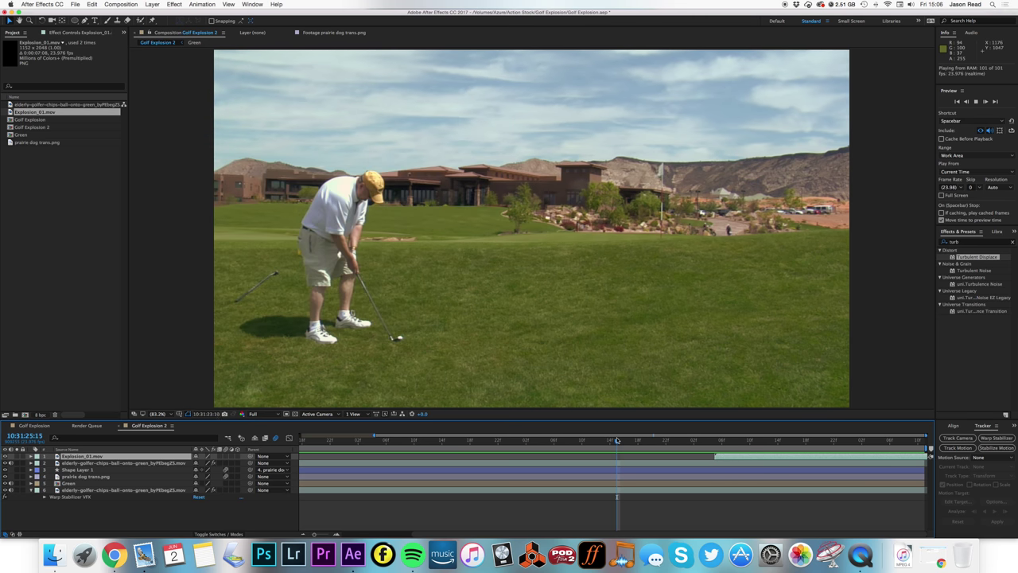
pyautogui.click(810, 440)
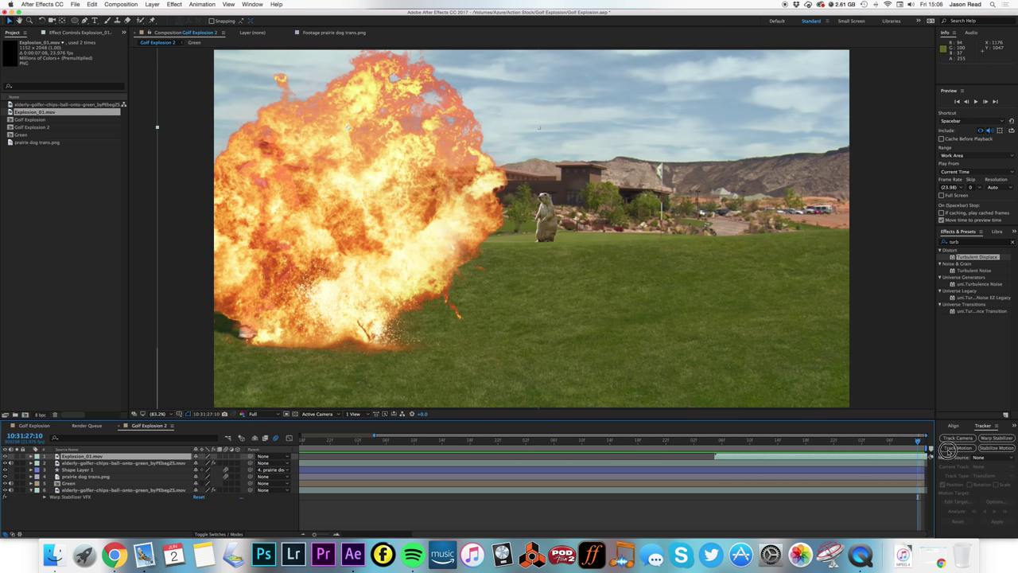
# Zoom the timeline out and preview the whole shot from the start
pyautogui.moveTo(310, 535); pyautogui.dragTo(282, 535)
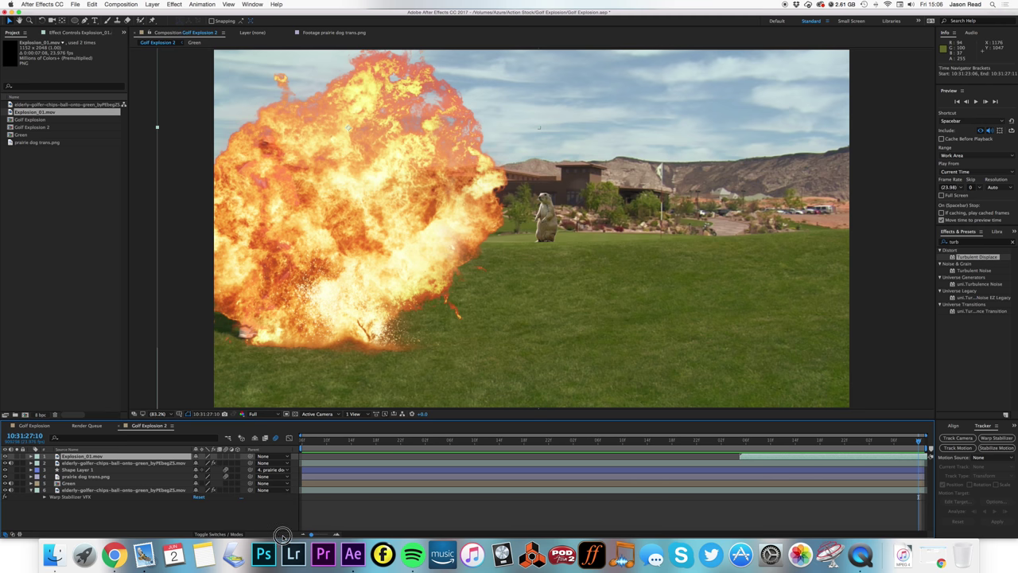
pyautogui.press('space')
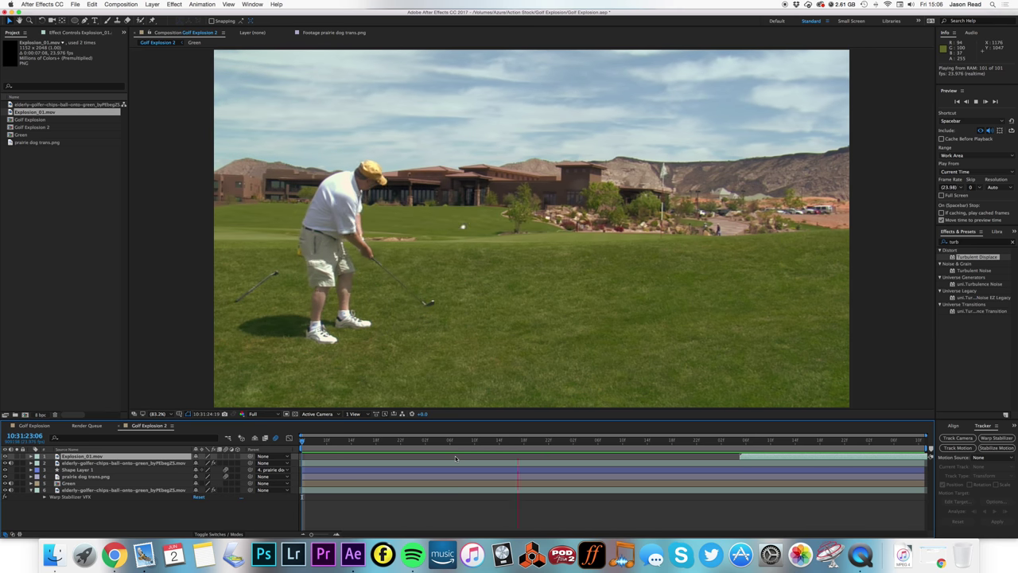
pyautogui.press('space')
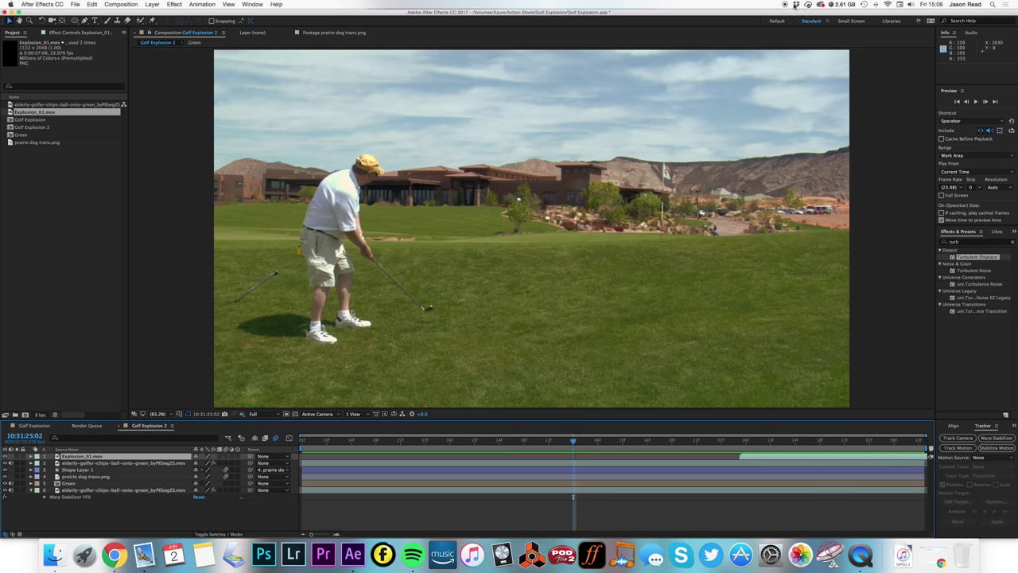